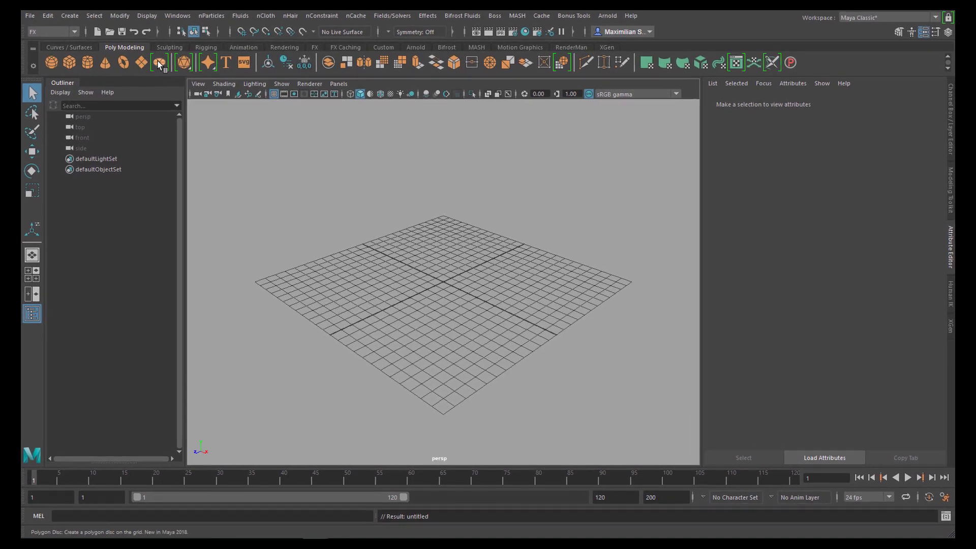
- Create a polygon disc at the origin and scale it up uniformly until it extends past the grid
left_click(159, 62)
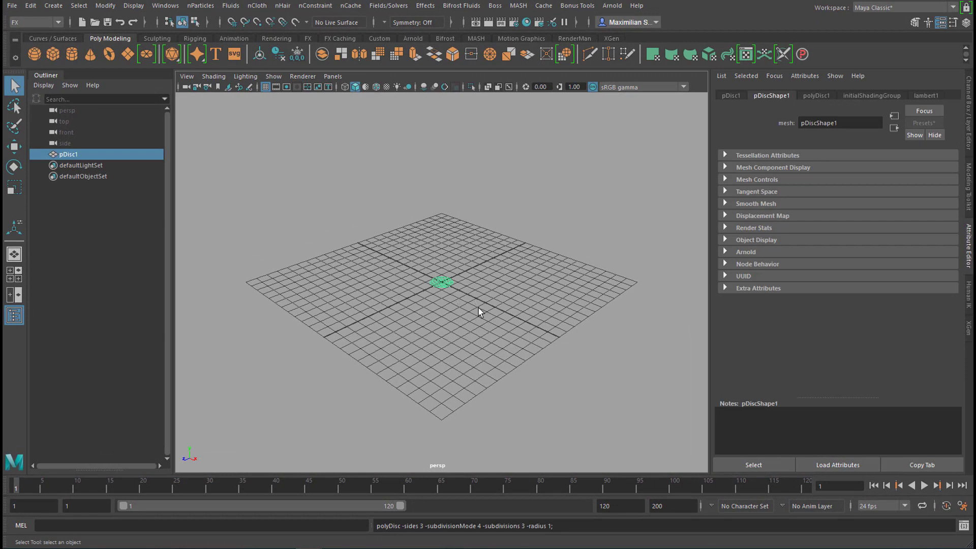
key("r")
left_click_drag(443, 283, 539, 325)
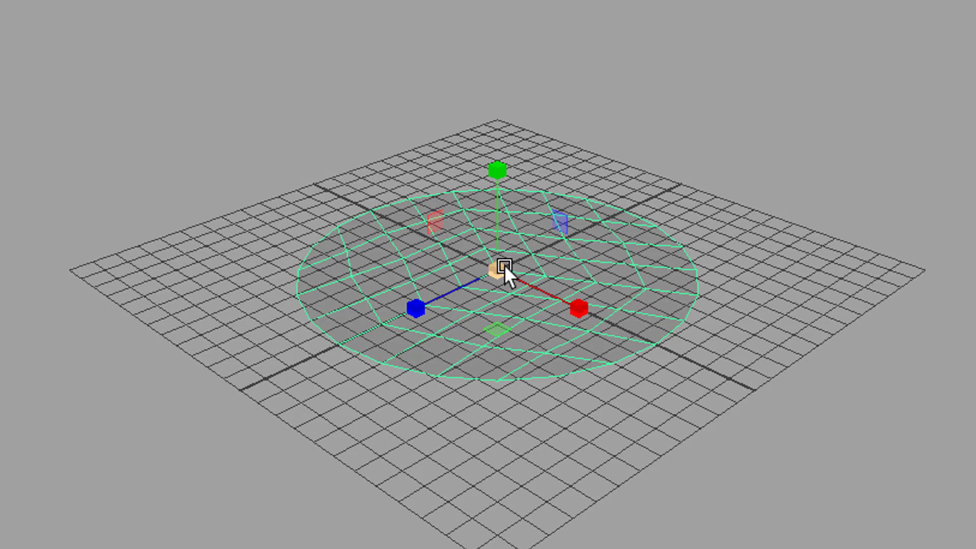
left_click_drag(501, 268, 813, 264)
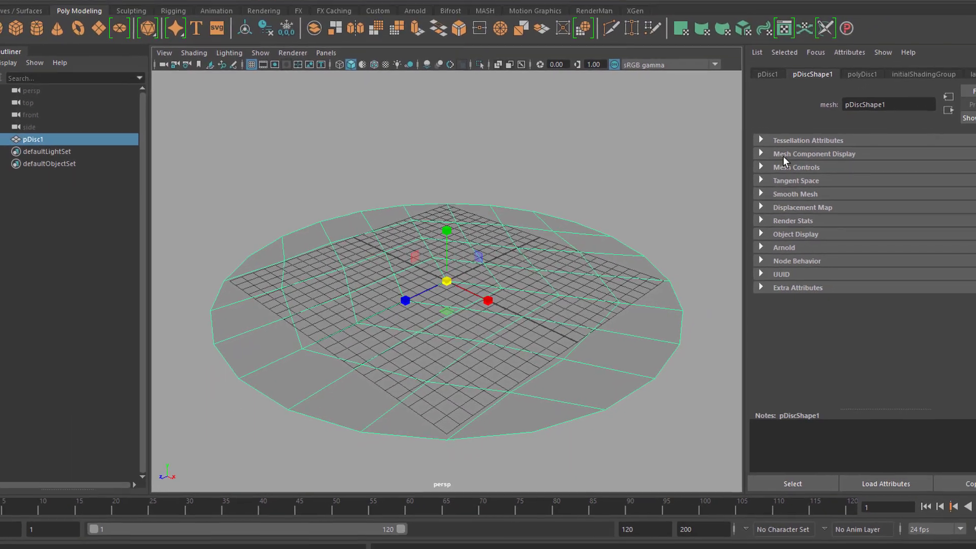
- Set the polygon disc's subdivisions to 5 and then raise them to 8
left_click(839, 85)
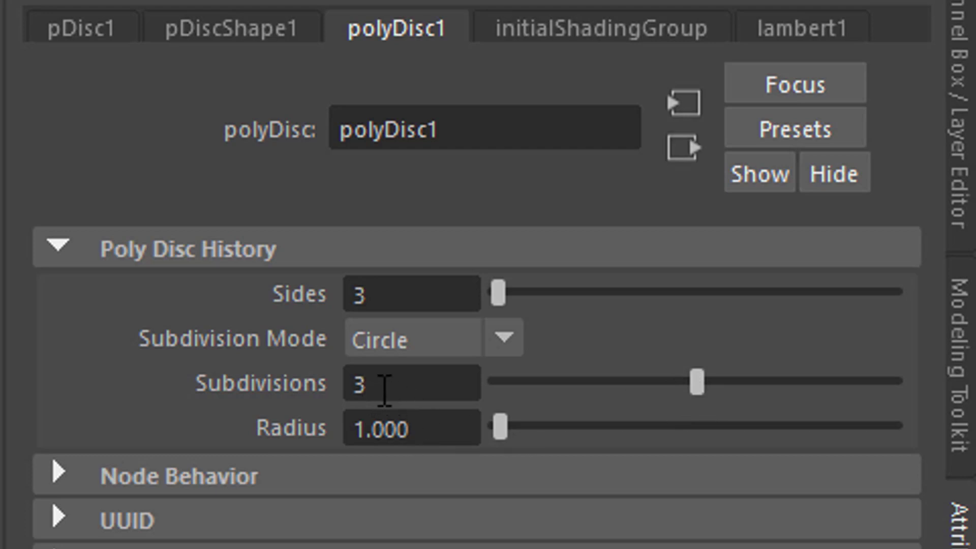
left_click(385, 379)
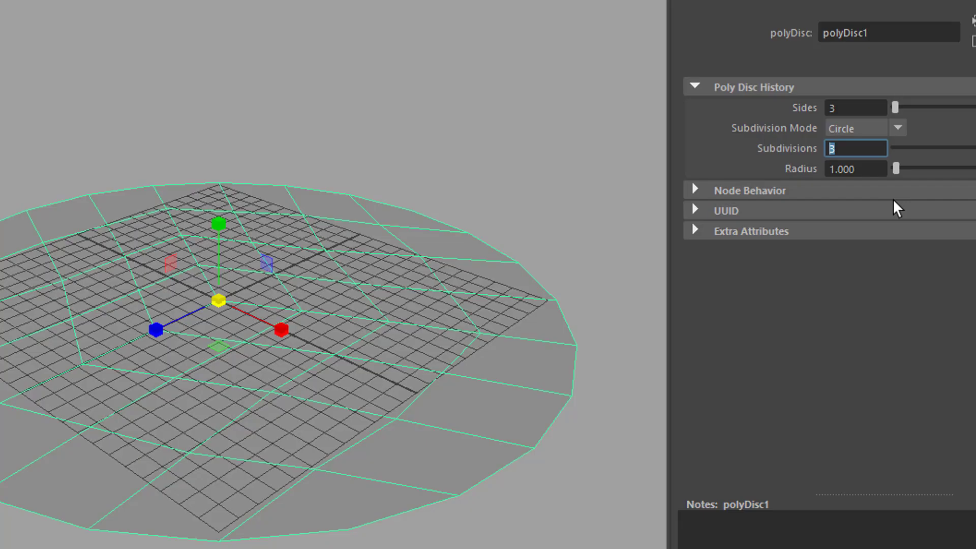
type("5")
key("Return")
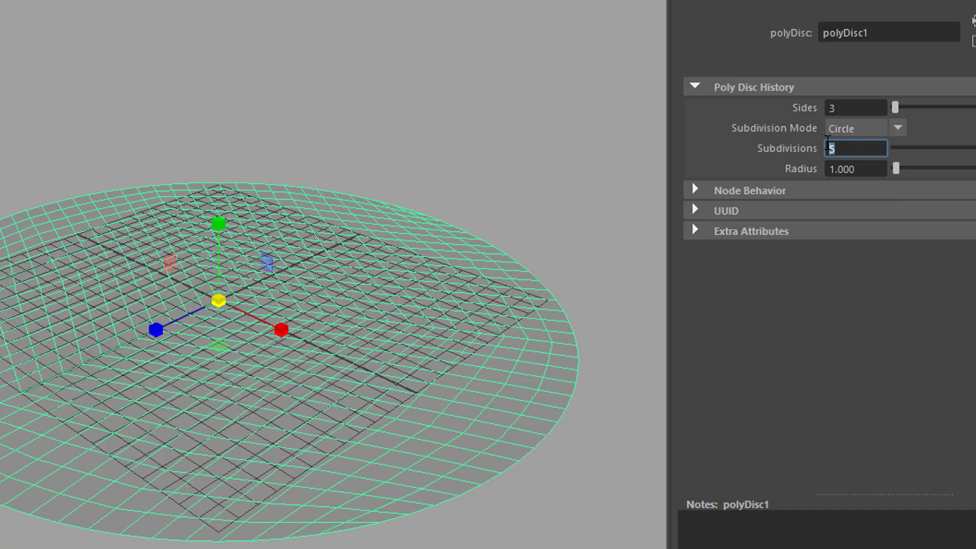
key("Return")
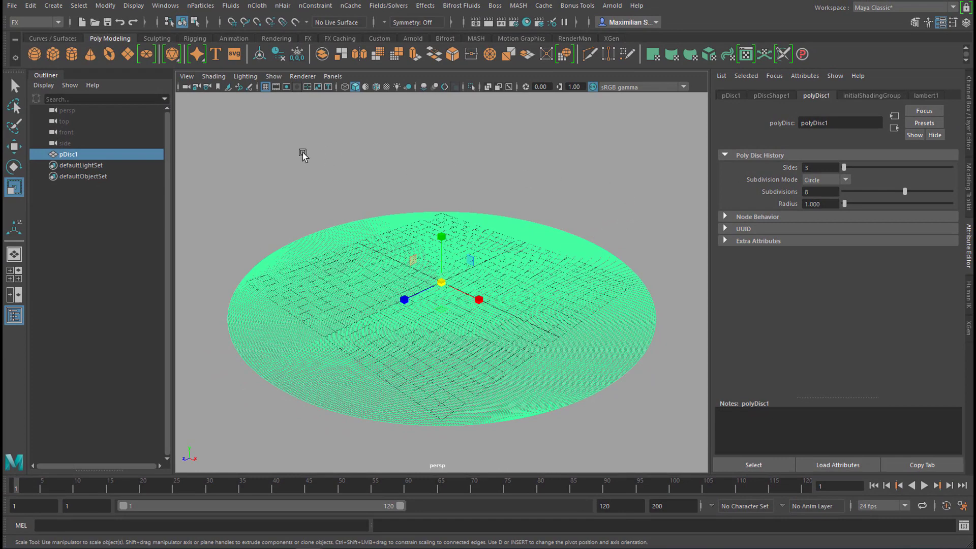
- Freeze the disc's transformations and delete its construction history
left_click(106, 6)
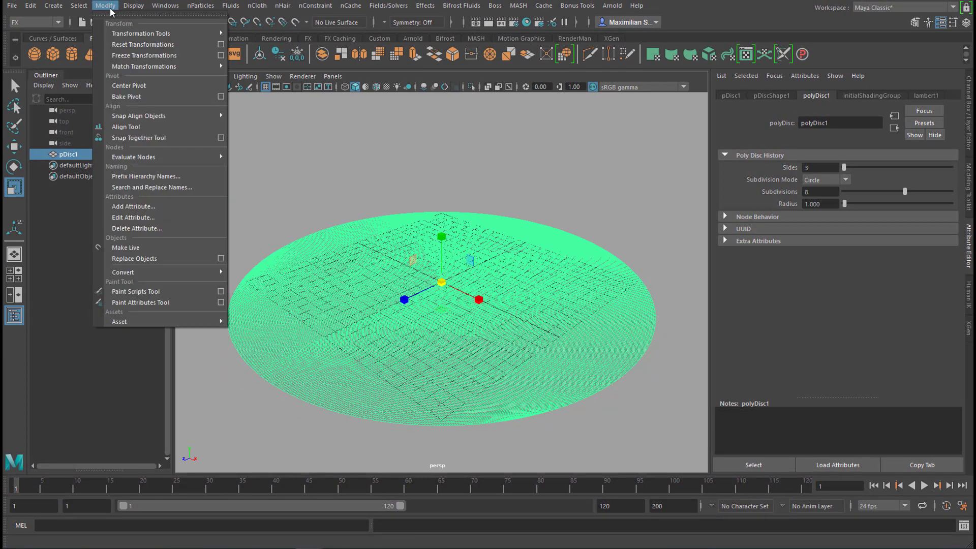
left_click(155, 60)
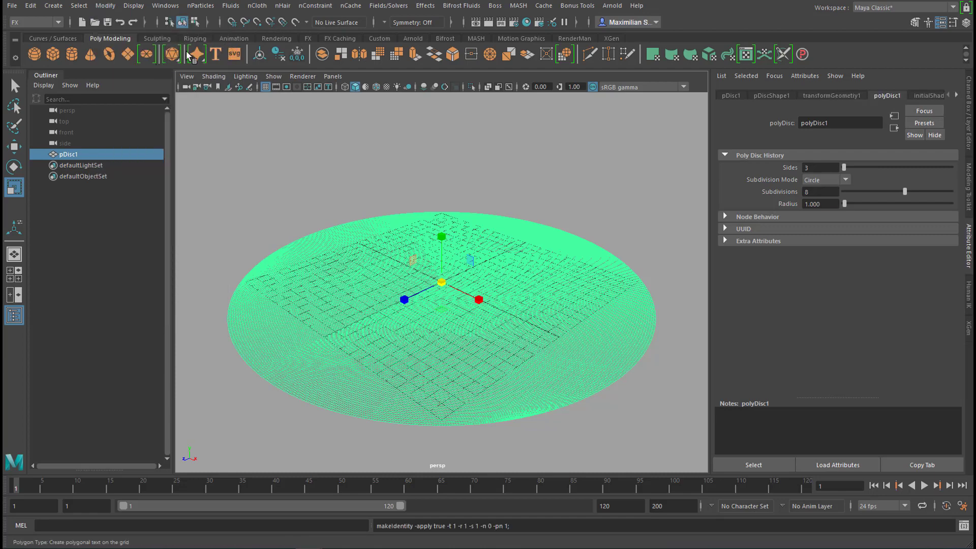
left_click(31, 7)
mouse_move(178, 139)
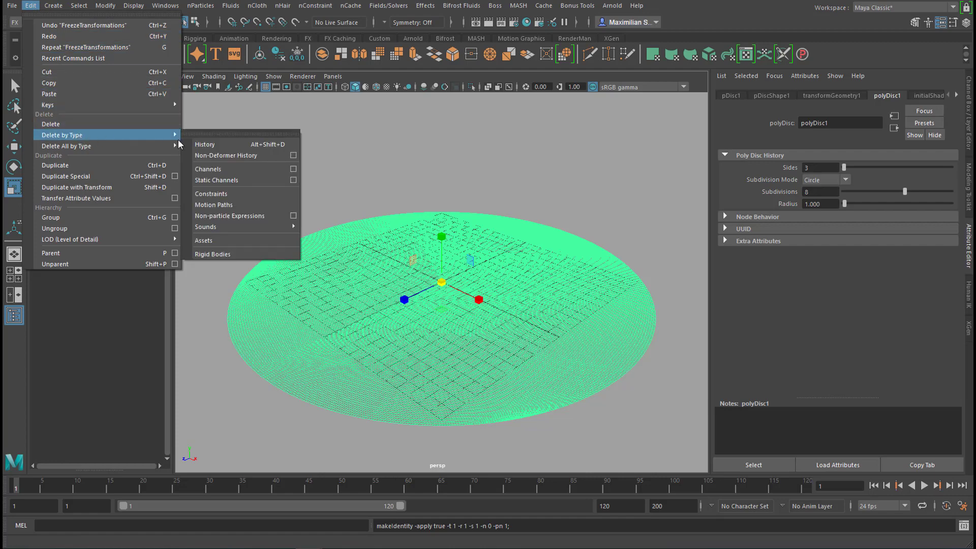
left_click(206, 145)
left_click(478, 177)
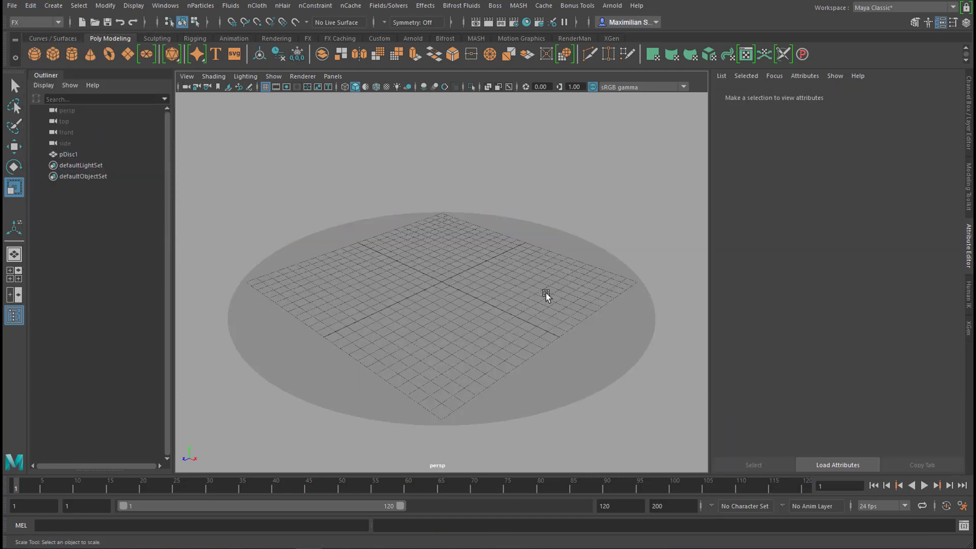
- Hide the grid in the perspective view
left_click(548, 288)
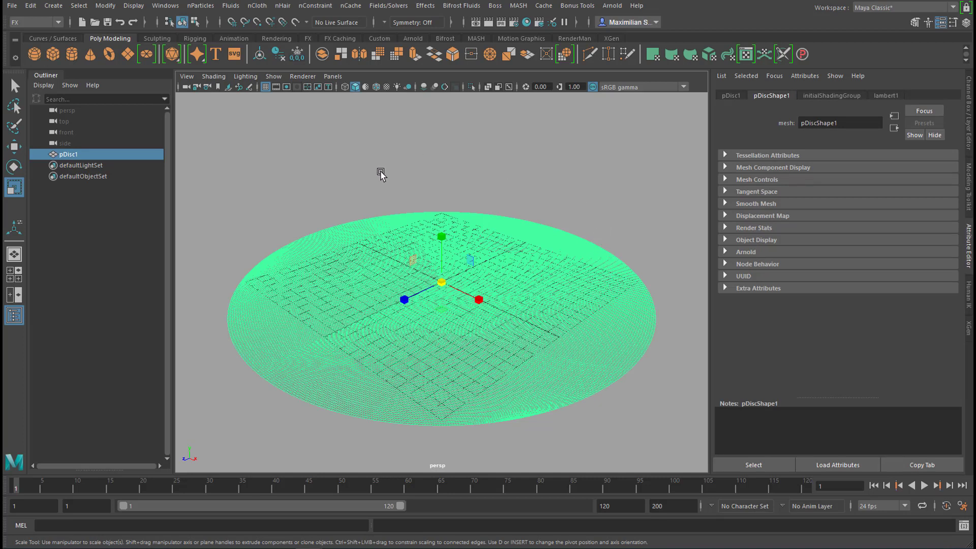
left_click(266, 87)
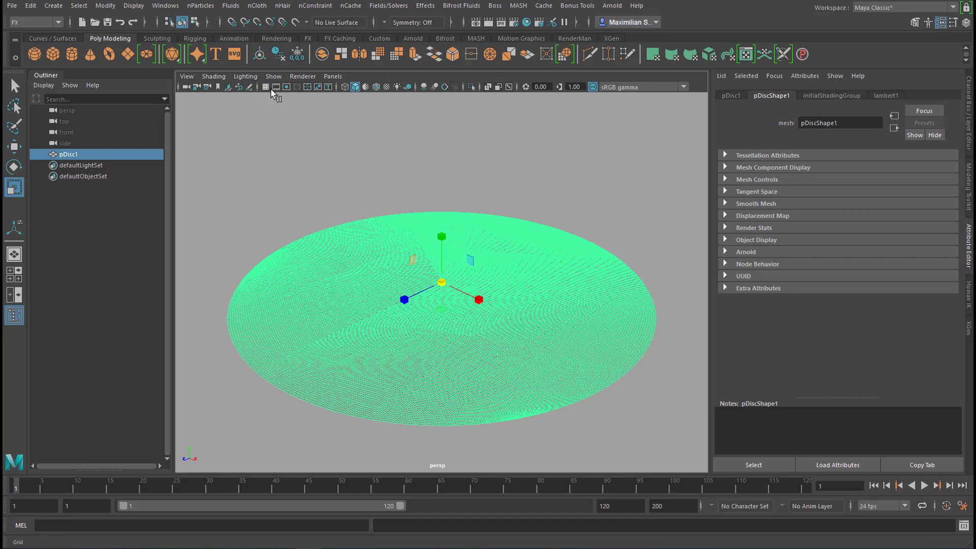
left_click(467, 180)
- Assign a new Arnold aiStandardSurface material to the disc
left_click(459, 249)
right_click_drag(342, 264, 375, 503)
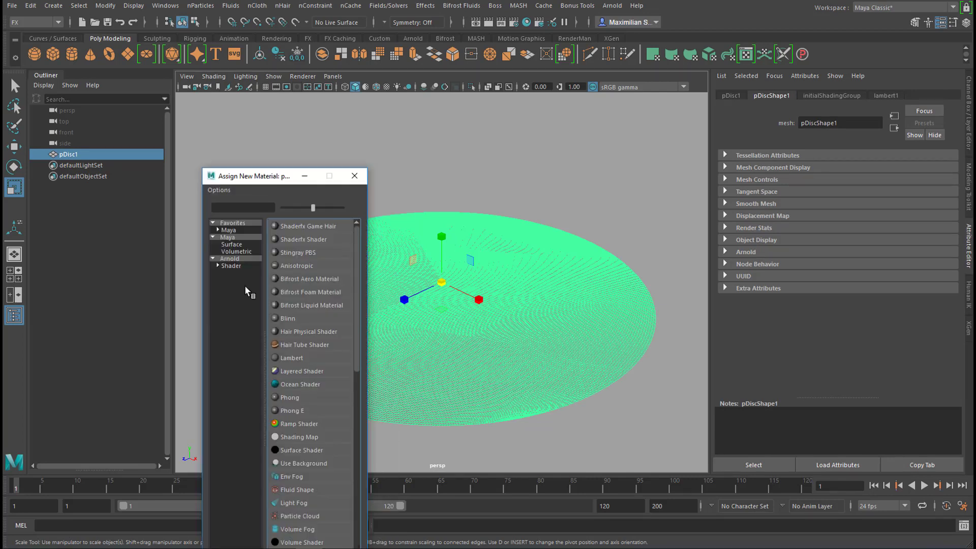
left_click(230, 258)
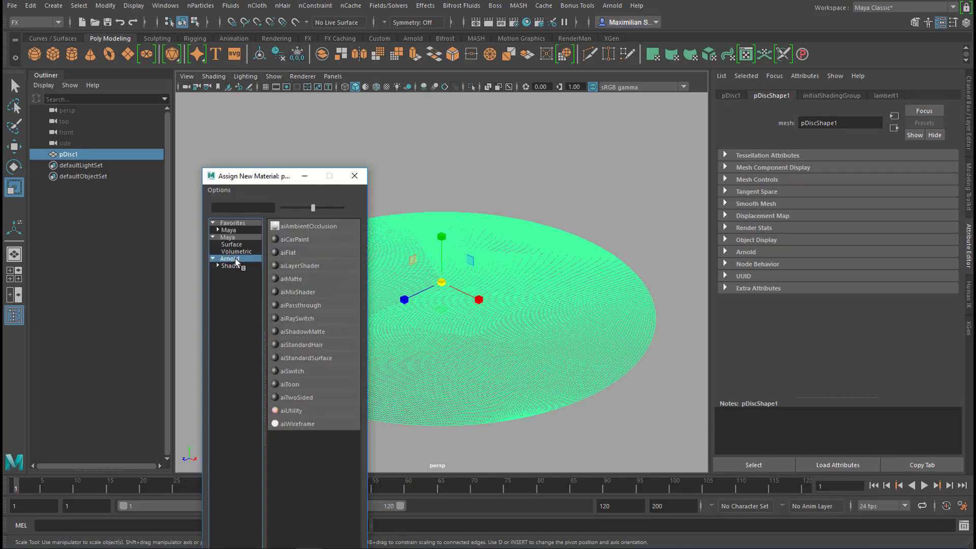
left_click(326, 359)
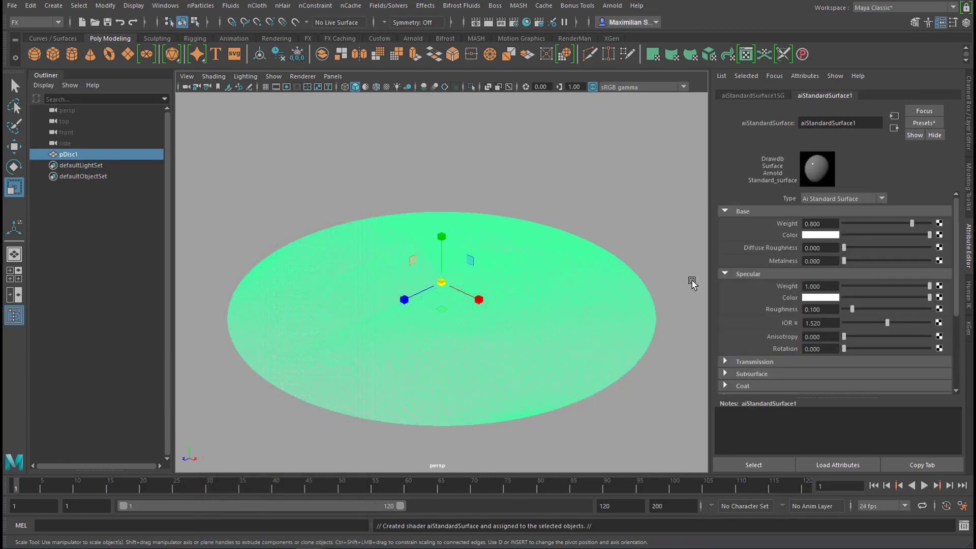
- Find the Ocean Shader among the Maya render nodes and connect it to the material's base color
left_click(939, 235)
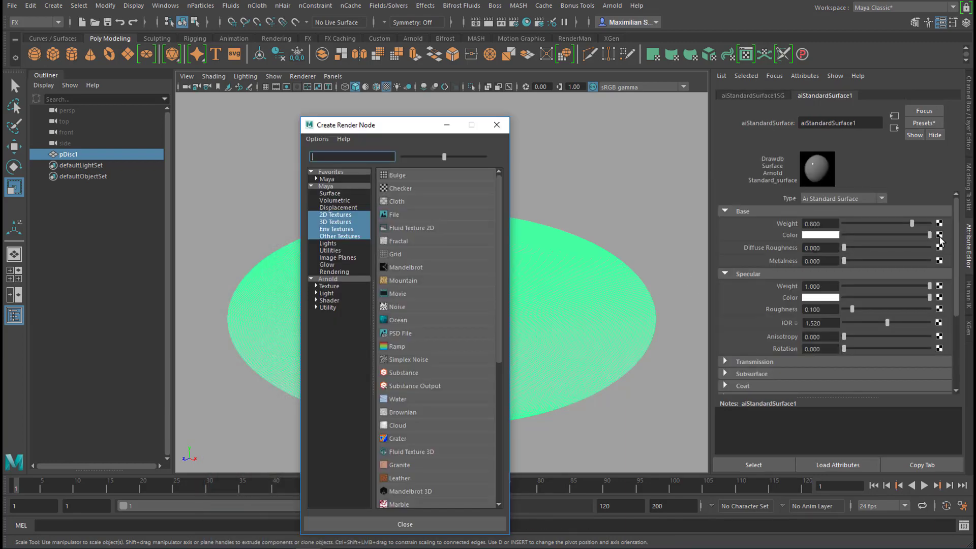
left_click(326, 186)
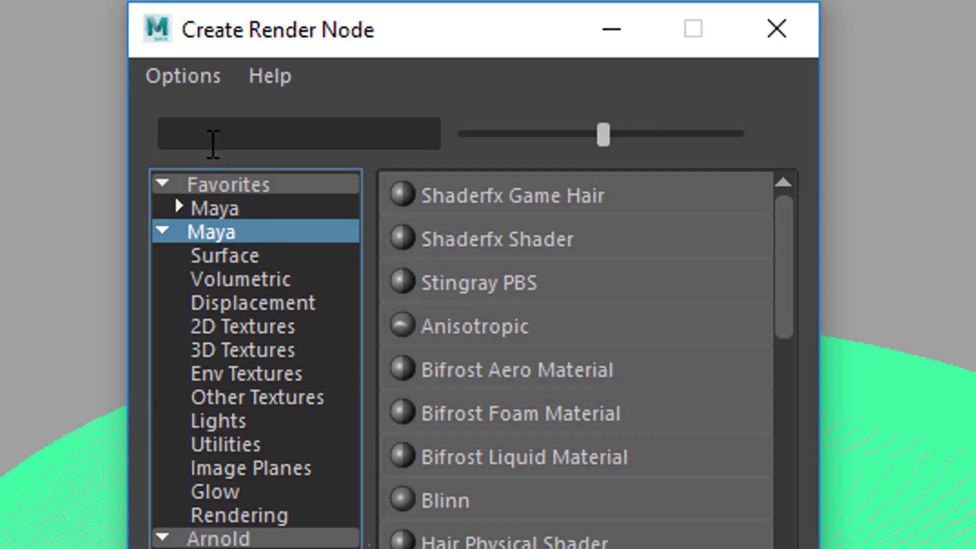
left_click(213, 144)
type("ocean")
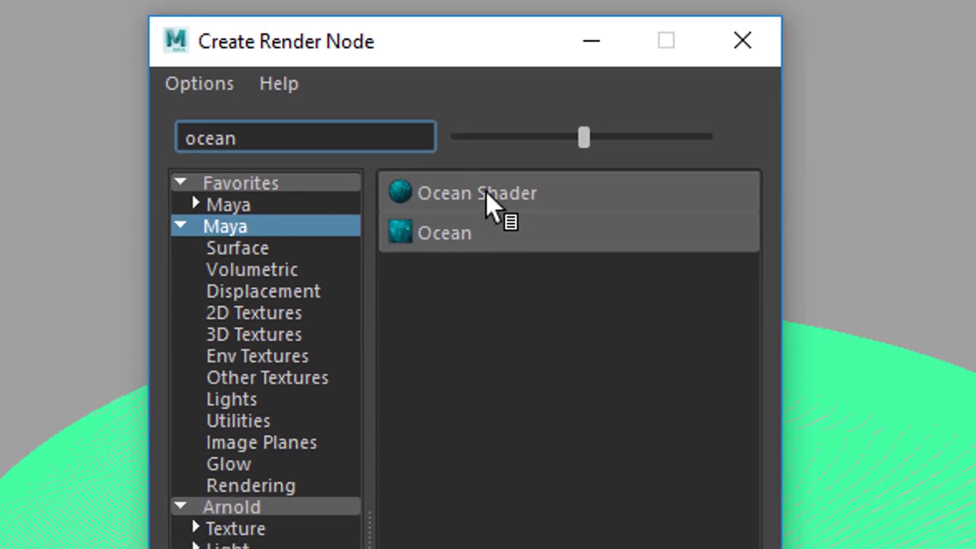
left_click(478, 194)
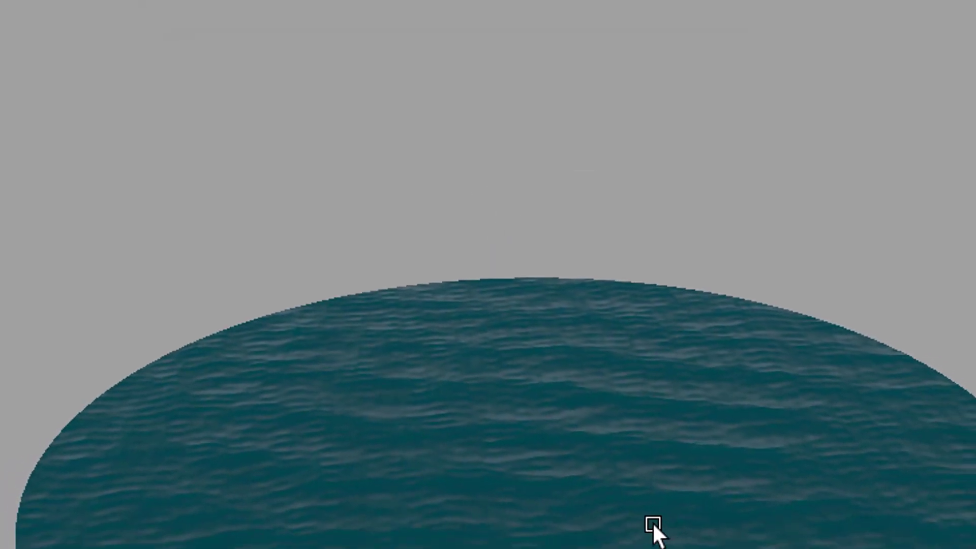
- Play the timeline to preview the animated ocean surface both close up and from farther away
left_click_drag(654, 523, 699, 437, "alt")
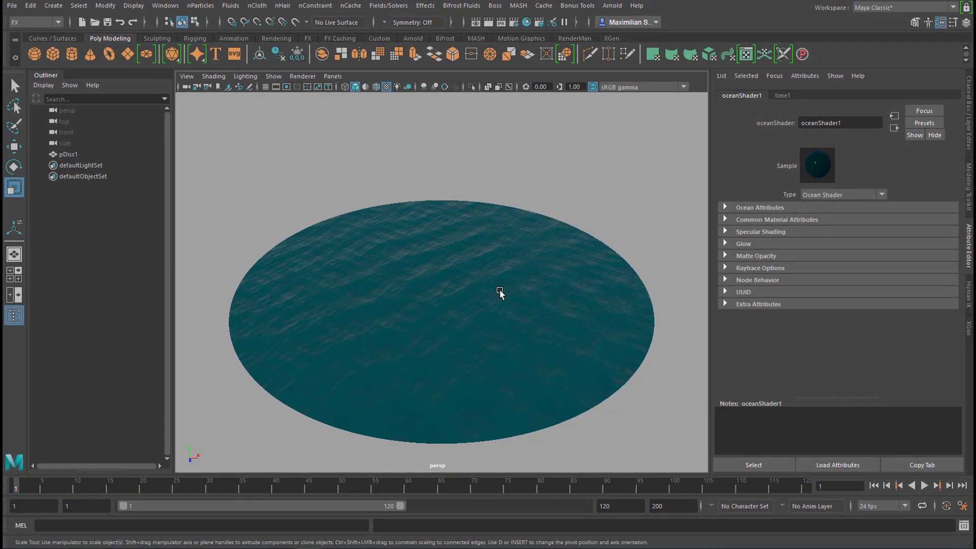
left_click(925, 486)
right_click_drag(430, 270, 580, 281, "alt")
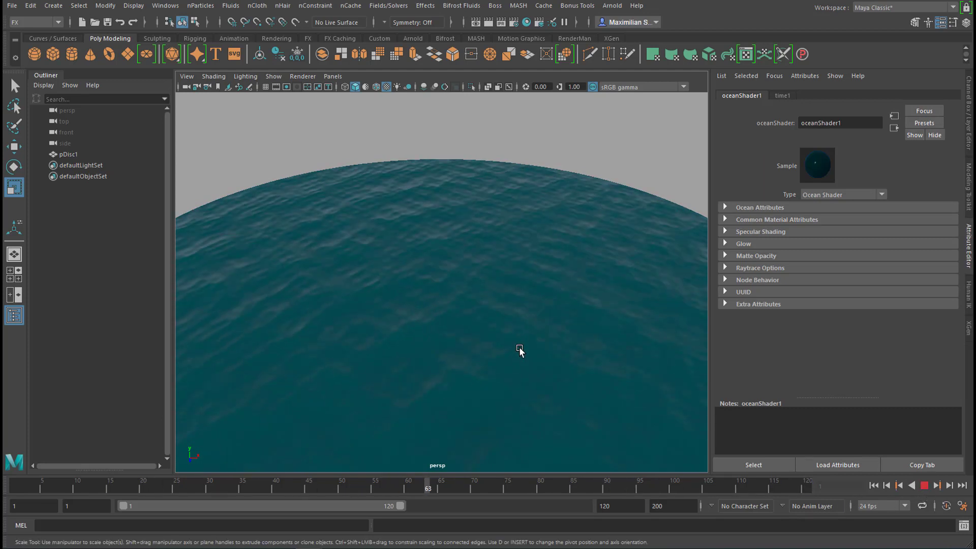
left_click_drag(519, 351, 529, 327, "alt")
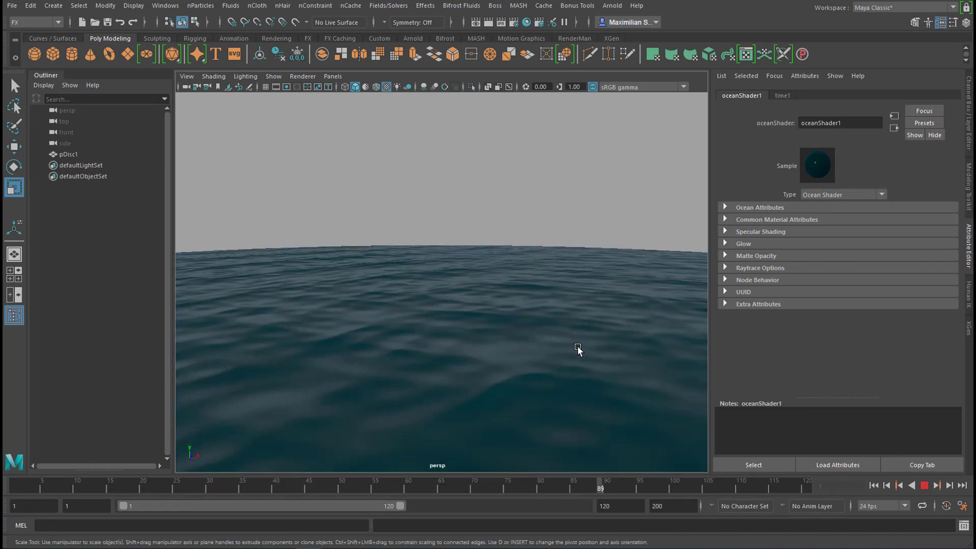
left_click(925, 485)
left_click_drag(586, 379, 466, 396, "alt")
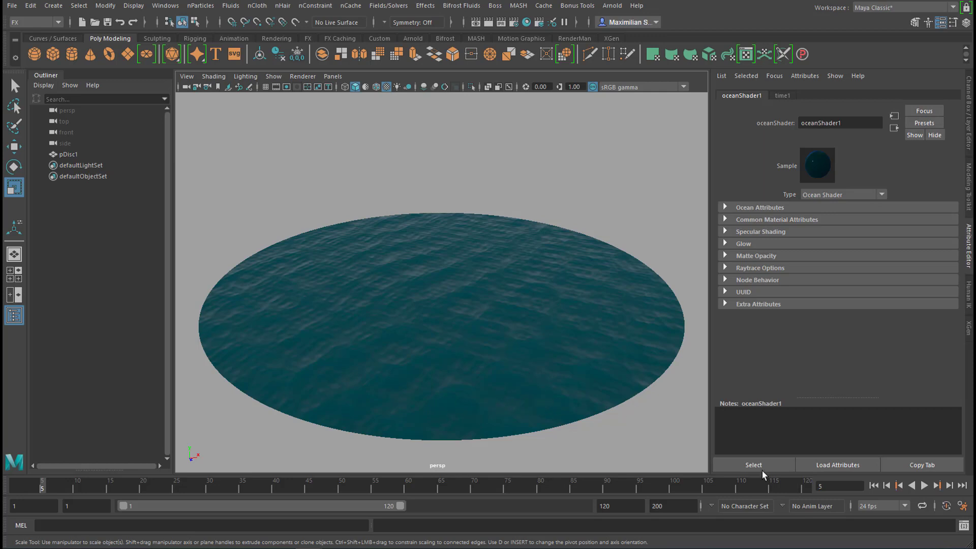
left_click(926, 486)
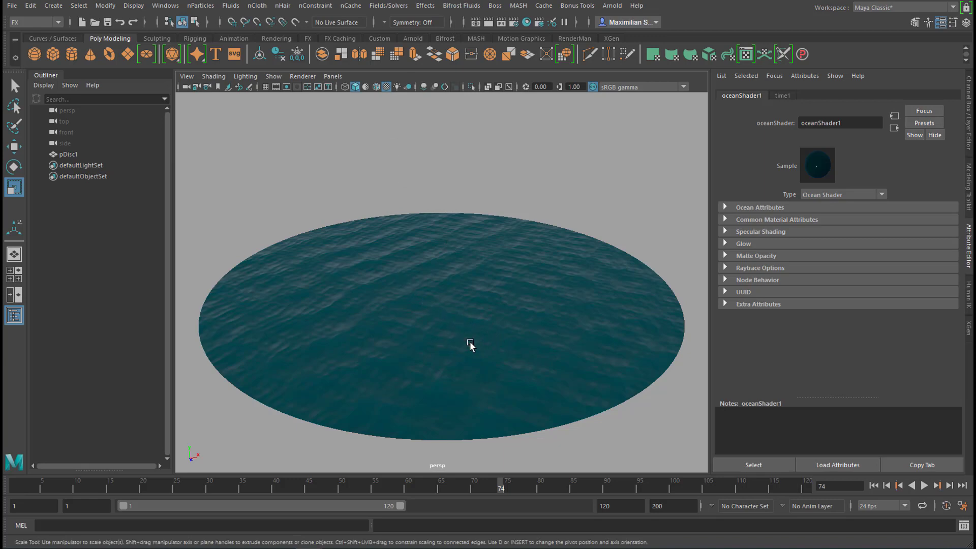
- Select the ocean disc in the perspective view
left_click(443, 304)
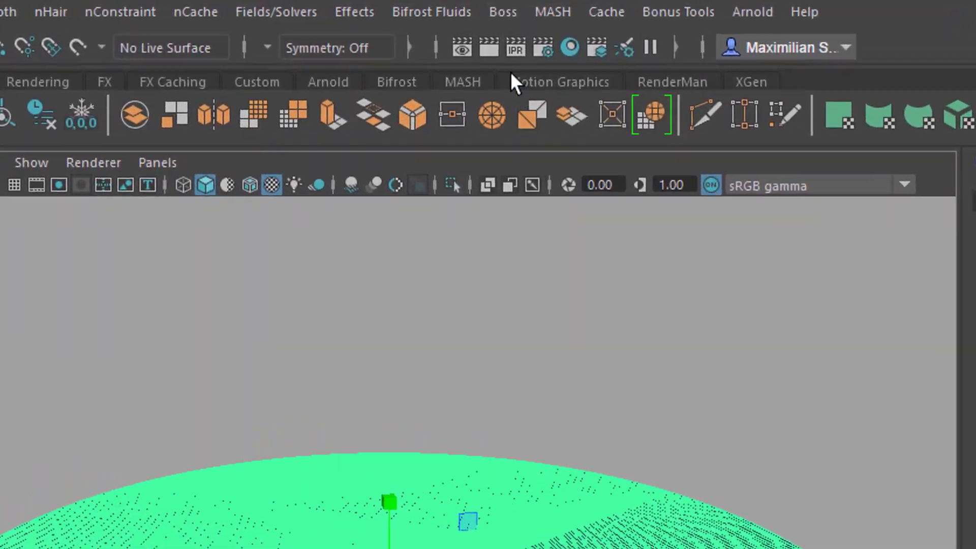
left_click(500, 17)
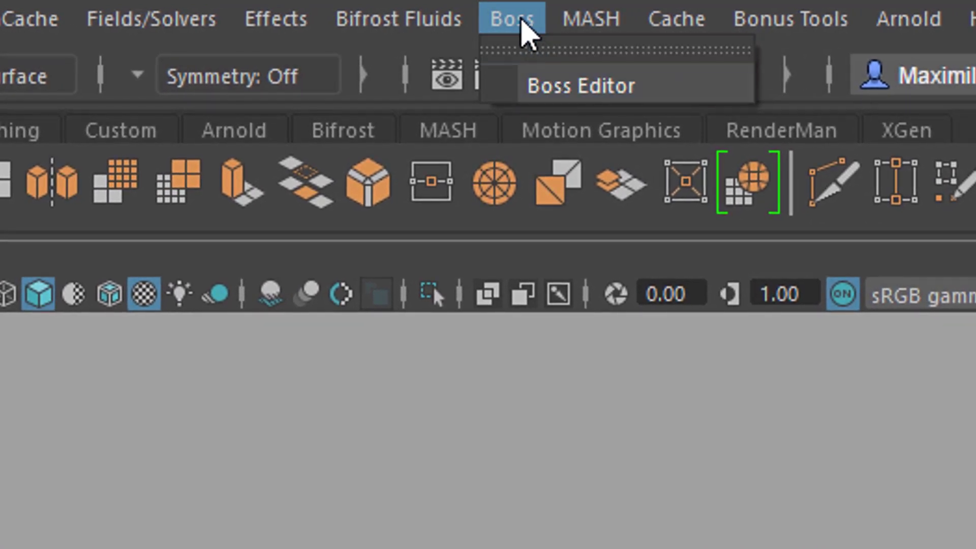
left_click(513, 10)
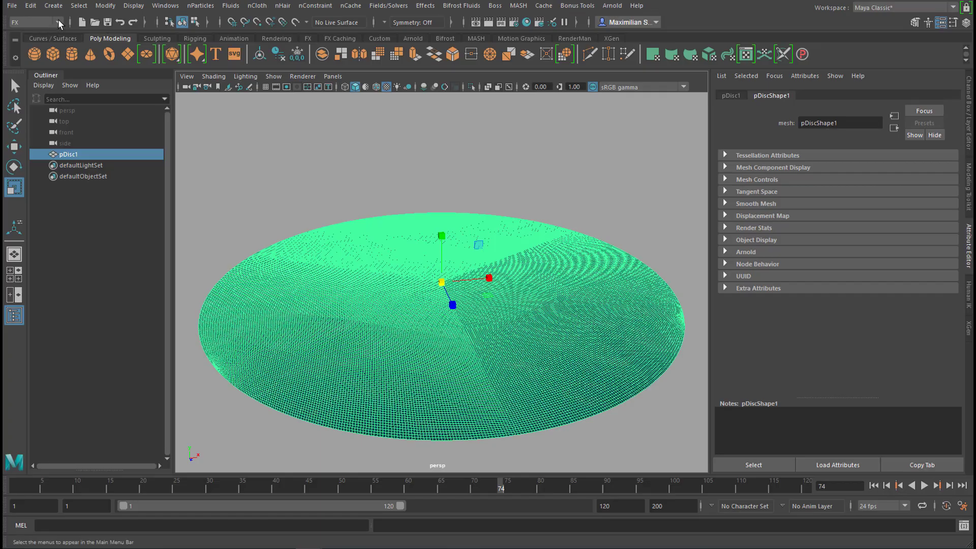
- Switch the menu set to Modeling and back to FX
left_click(58, 21)
left_click(47, 33)
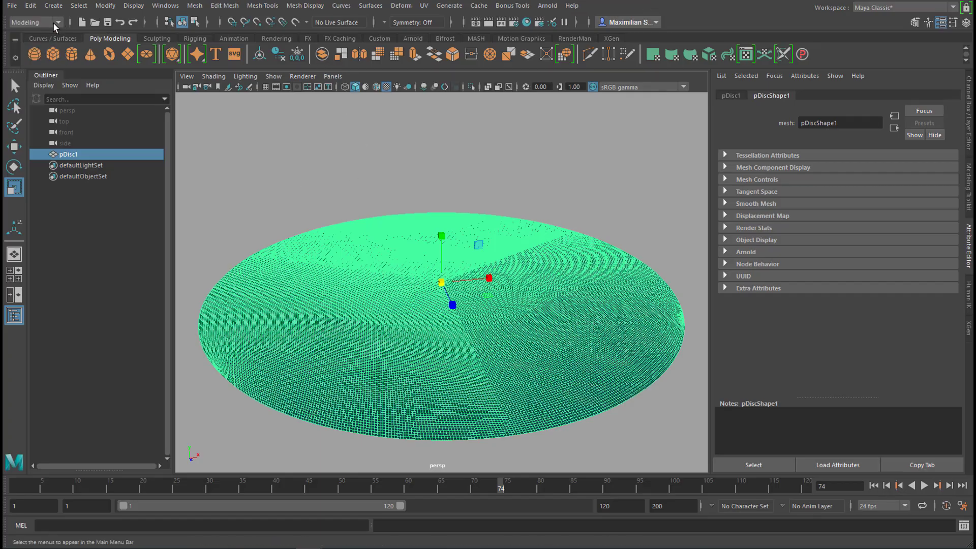
left_click(58, 22)
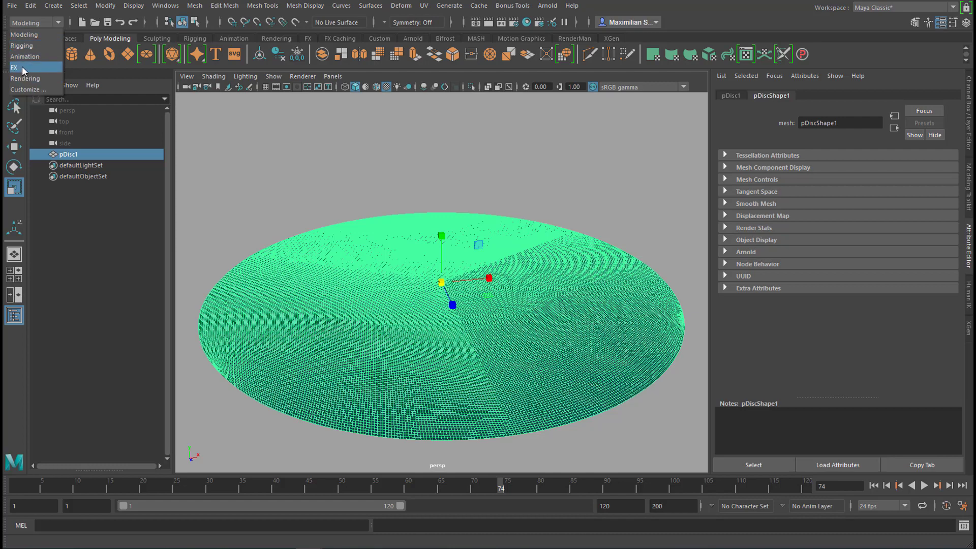
left_click(22, 68)
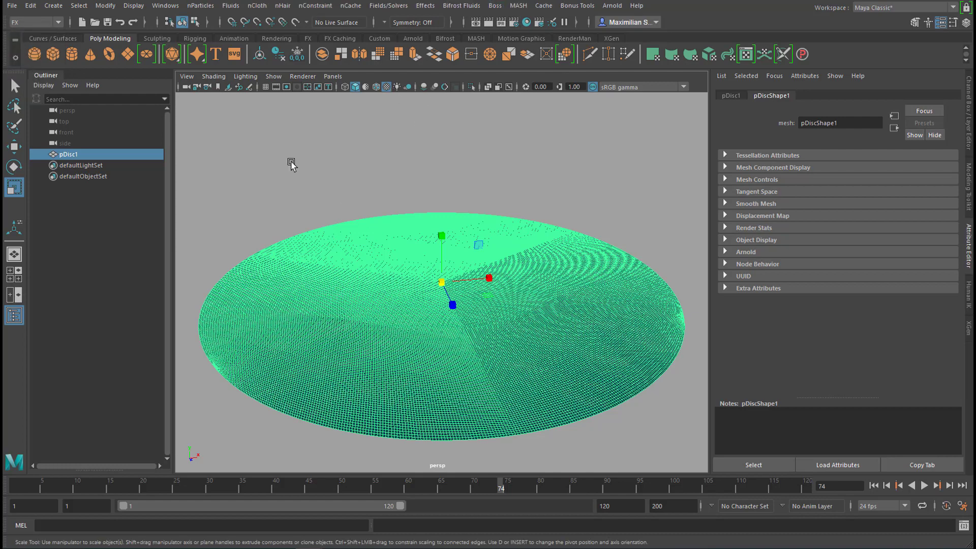
- Open the Boss Editor with the disc still selected
left_click(165, 6)
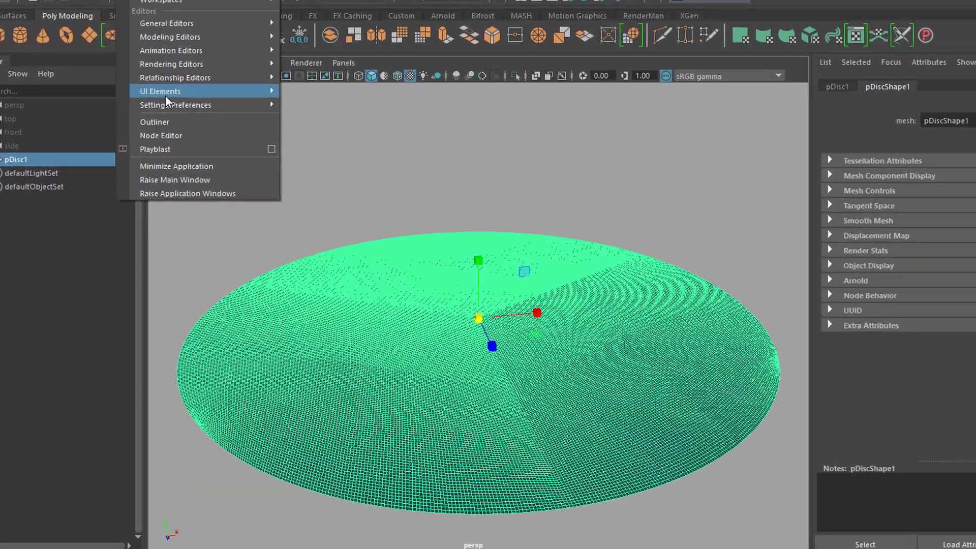
mouse_move(187, 110)
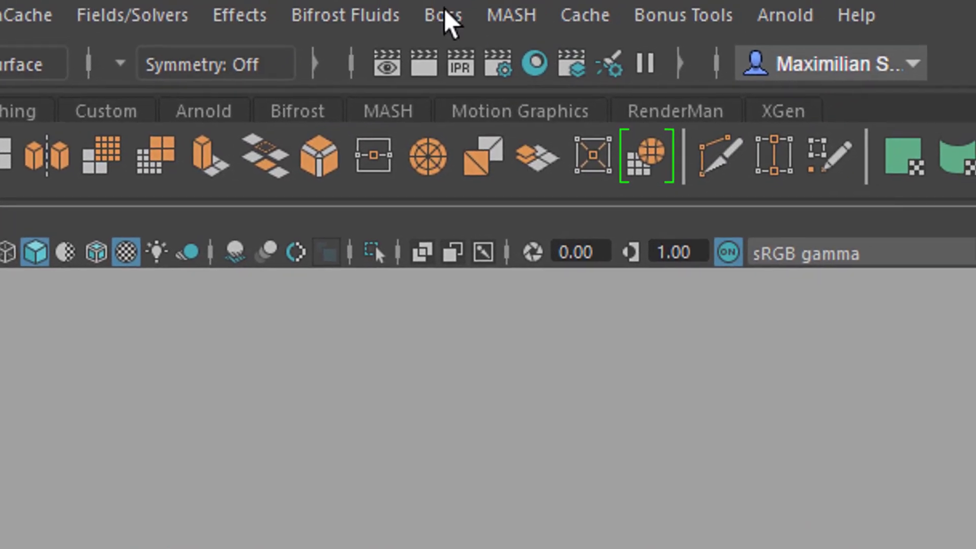
left_click(447, 11)
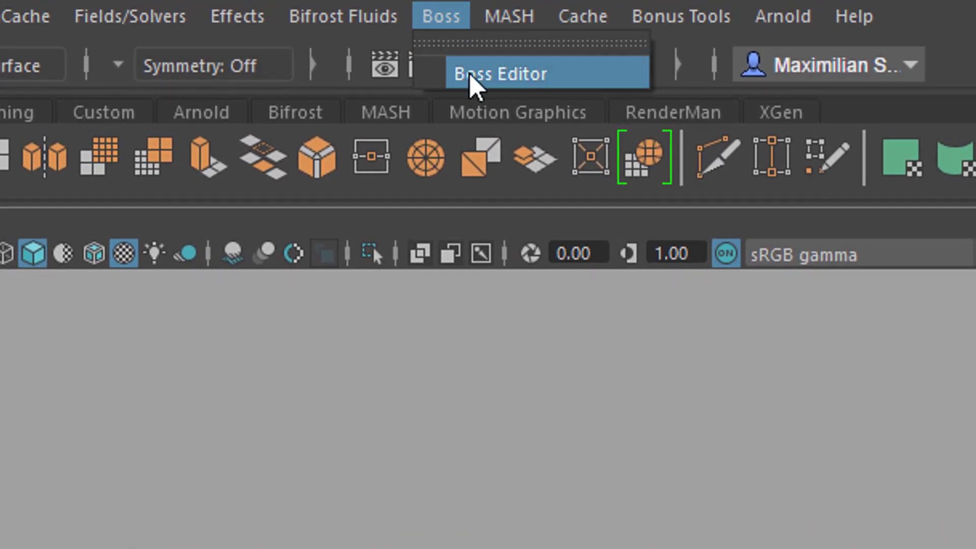
left_click(485, 86)
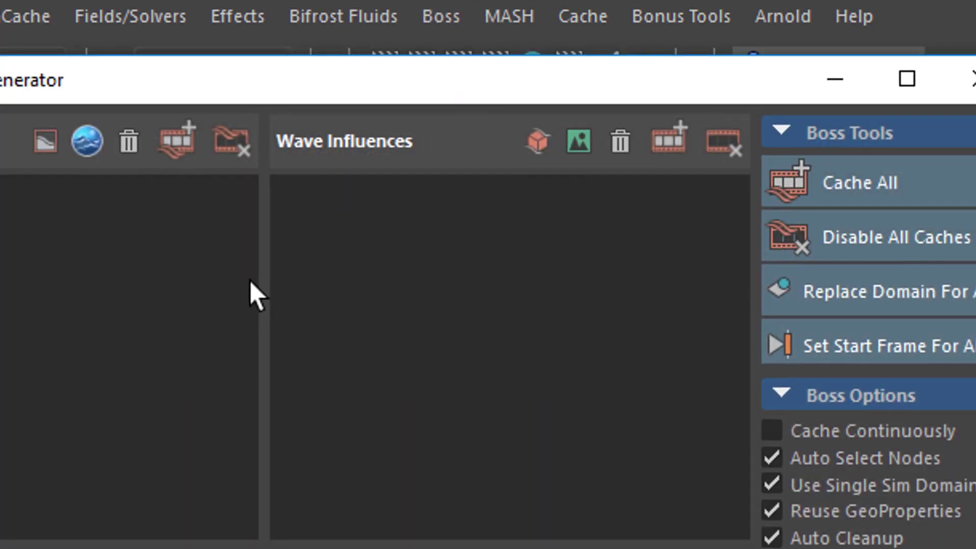
- Create spectral waves on the selected disc from the Boss Ripple / Wave Generator and close that window
left_click_drag(379, 88, 430, 194)
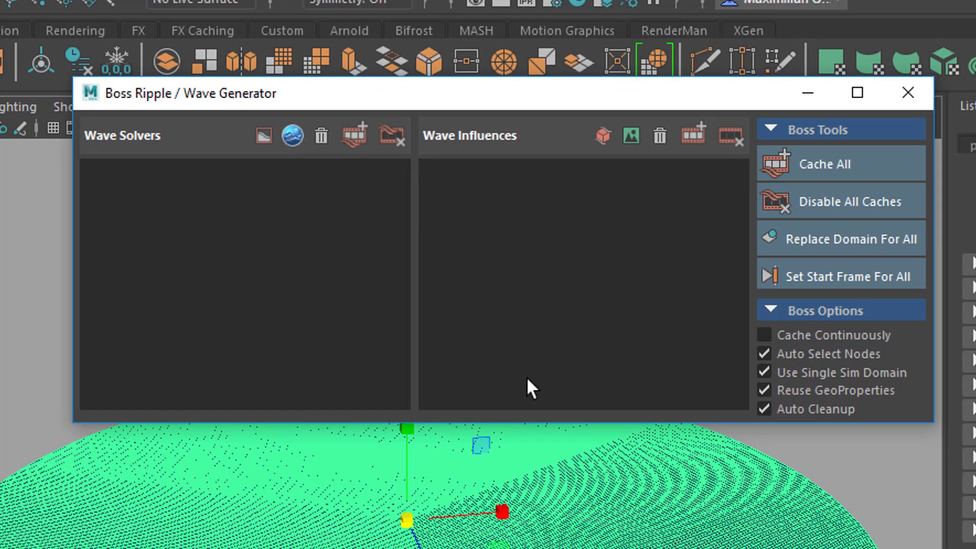
left_click_drag(526, 105, 599, 104)
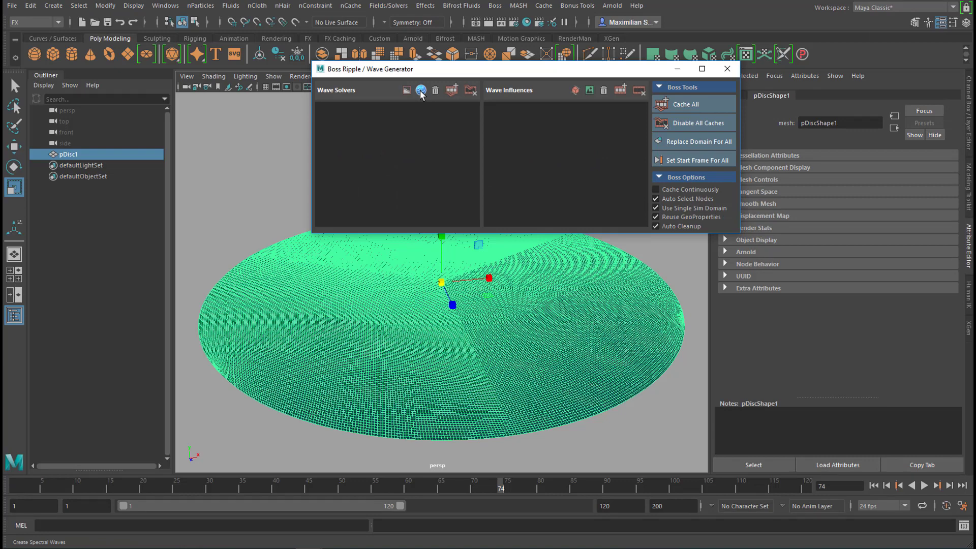
left_click(421, 90)
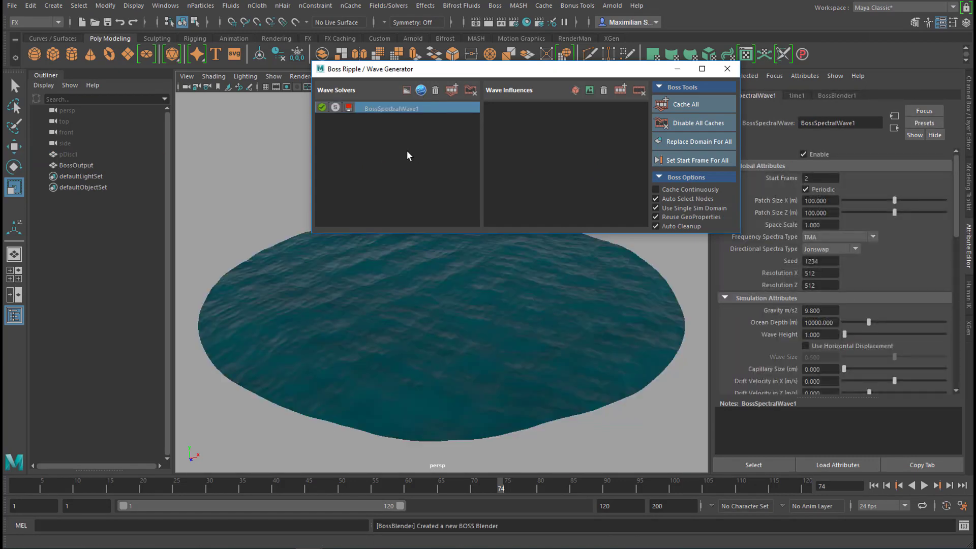
left_click(727, 69)
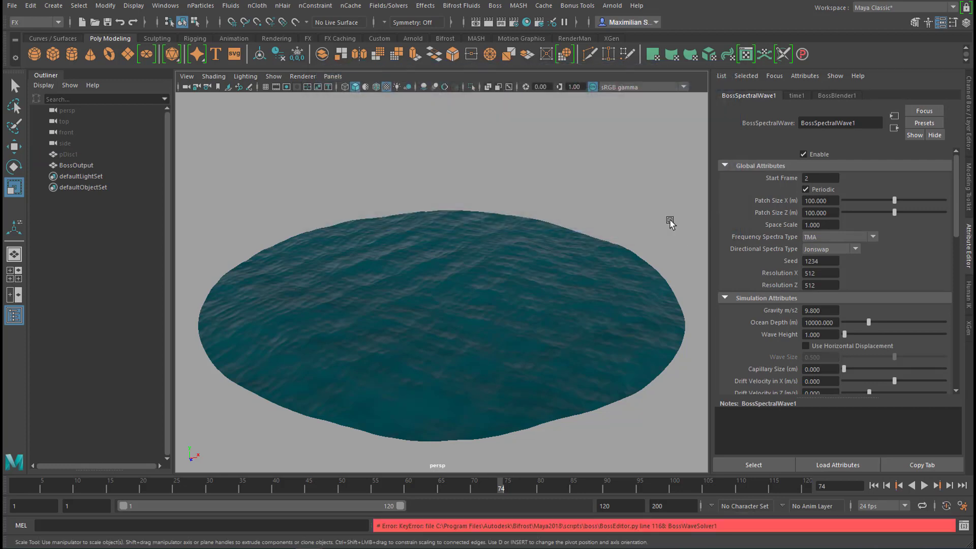
- Play the simulation from the first frame and examine the wave surface edge-on from the side
left_click(875, 486)
left_click(925, 486)
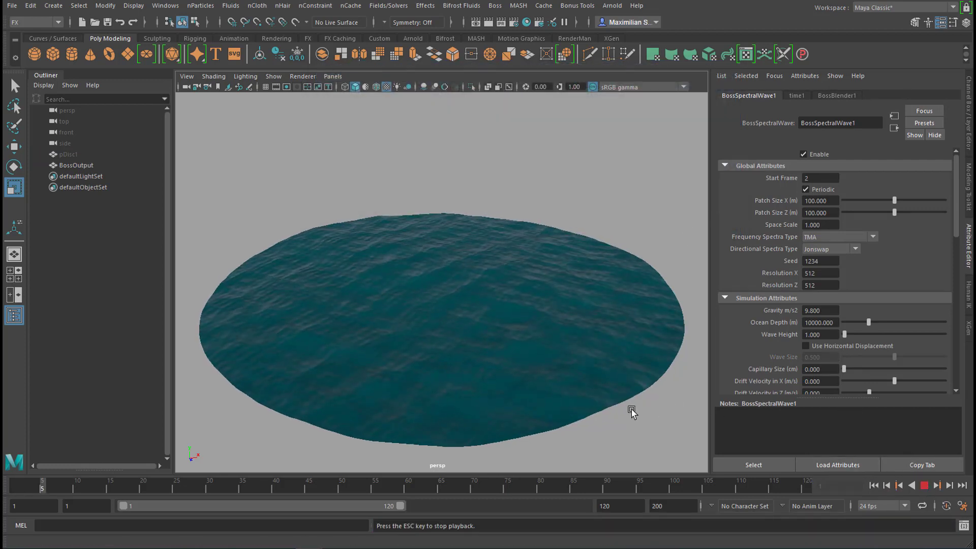
left_click_drag(598, 398, 597, 390, "alt")
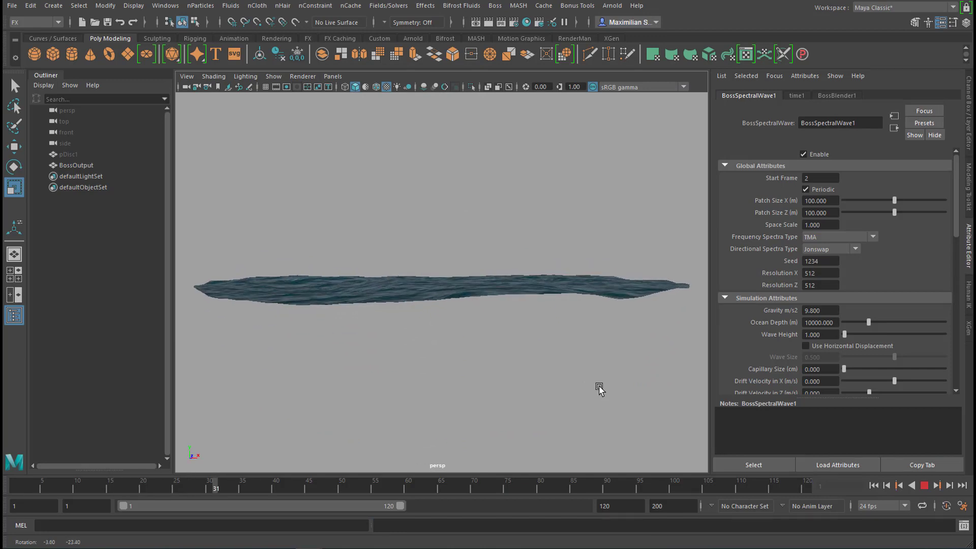
- Set the playback end frame to 2000 and stop the running playback
left_click(619, 506)
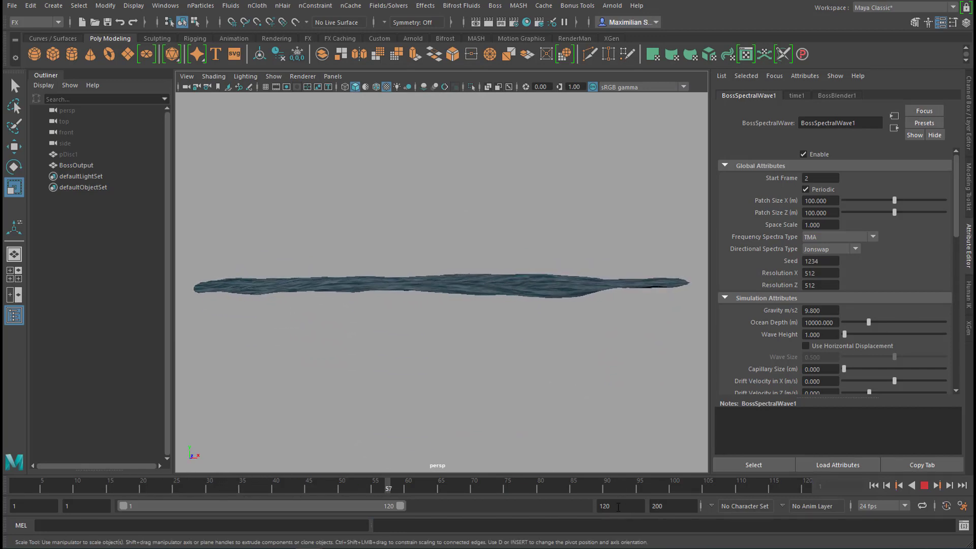
type("2000")
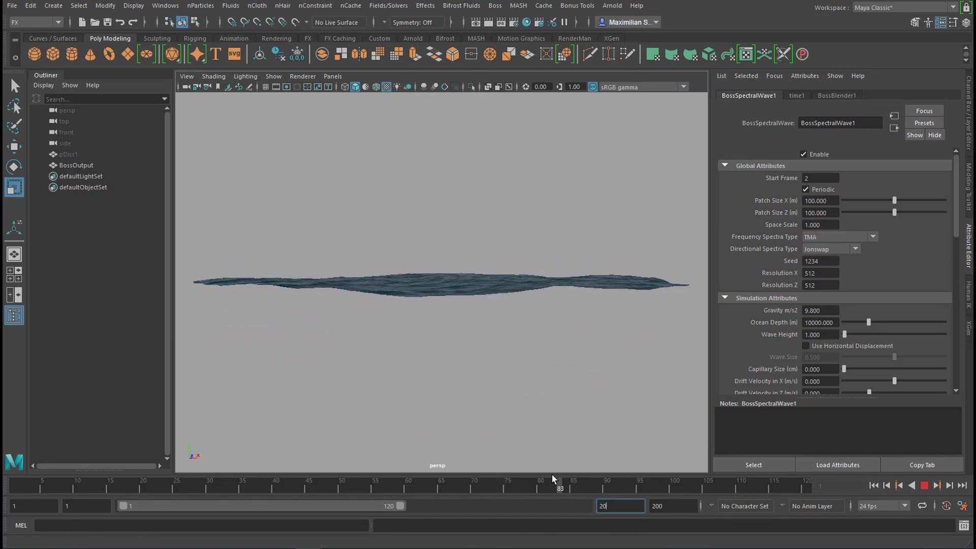
key("Return")
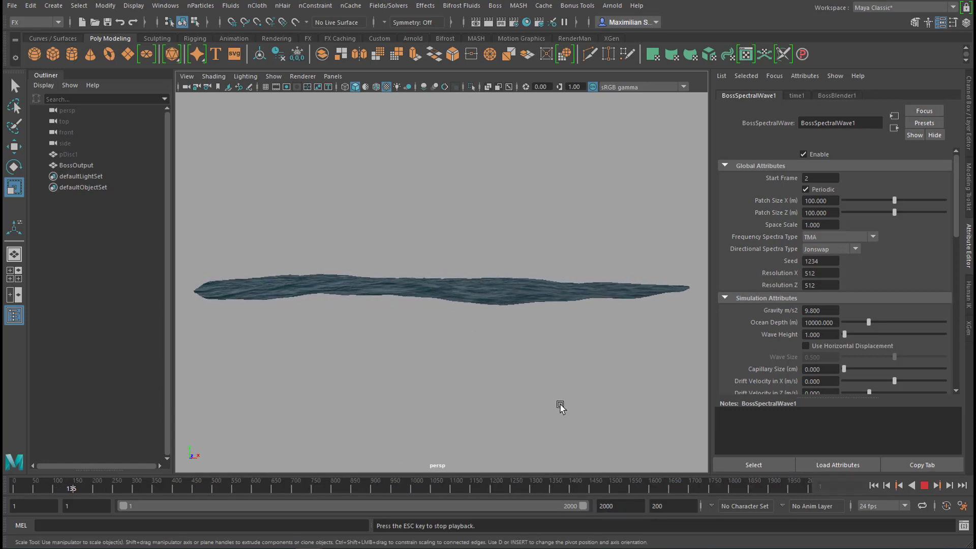
key("Escape")
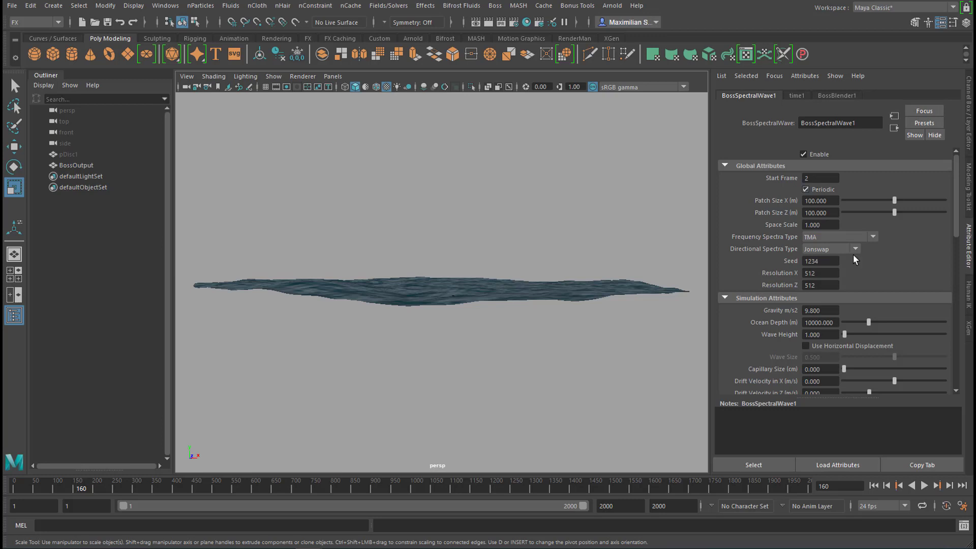
- Set the spectral wave's Start Frame to 100 and play the animation from the beginning to test it
left_click_drag(813, 177, 767, 180)
key("Return")
left_click(872, 487)
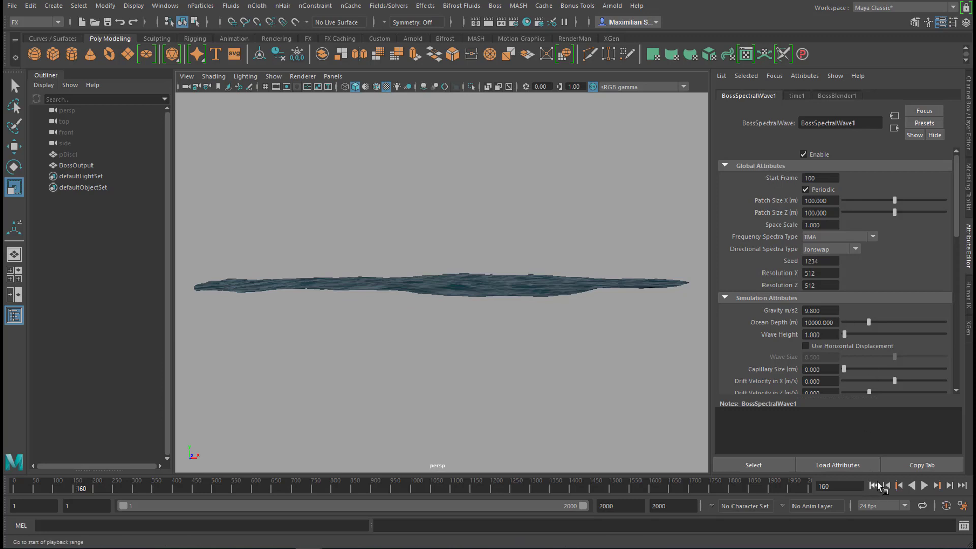
left_click(925, 486)
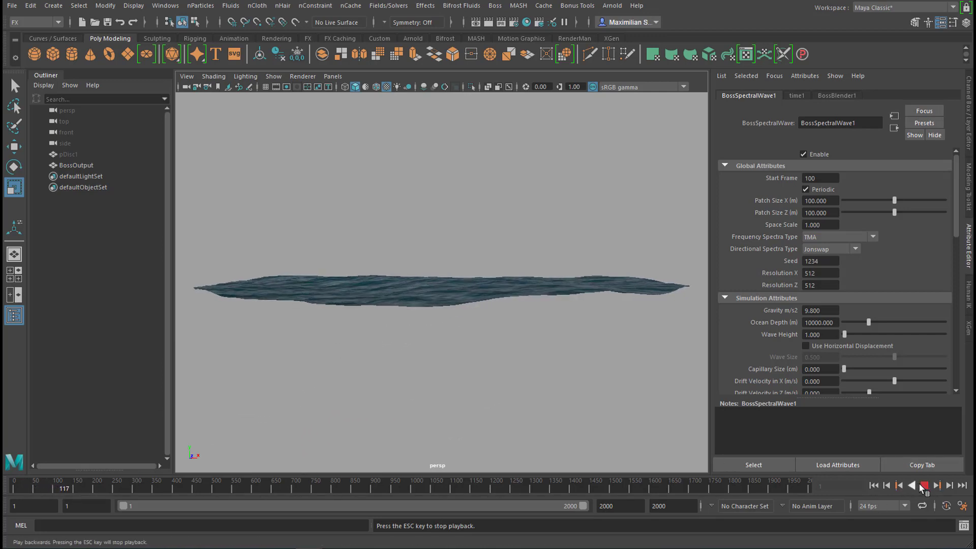
key("Escape")
- Set the spectral wave's Start Frame to 1 and play the animation briefly to check the motion
left_click(807, 177)
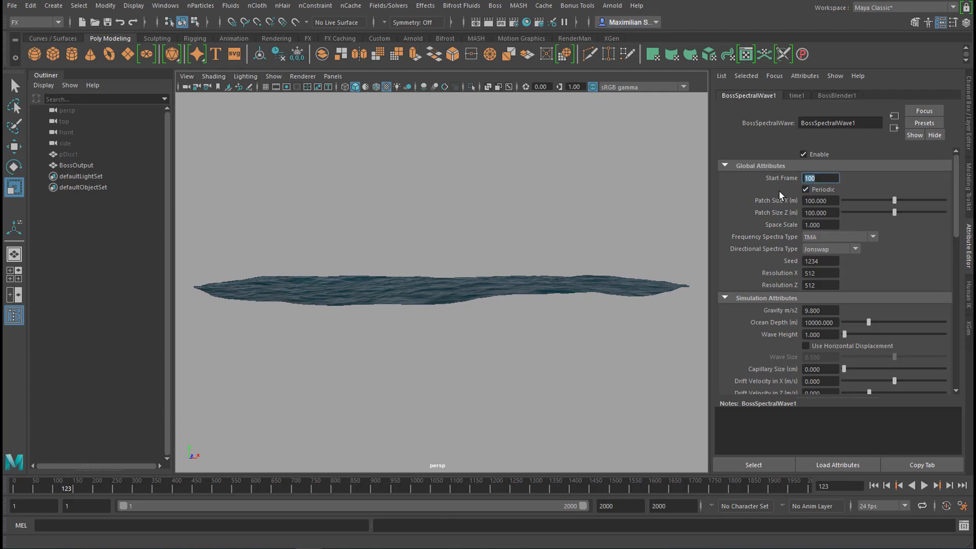
key("Return")
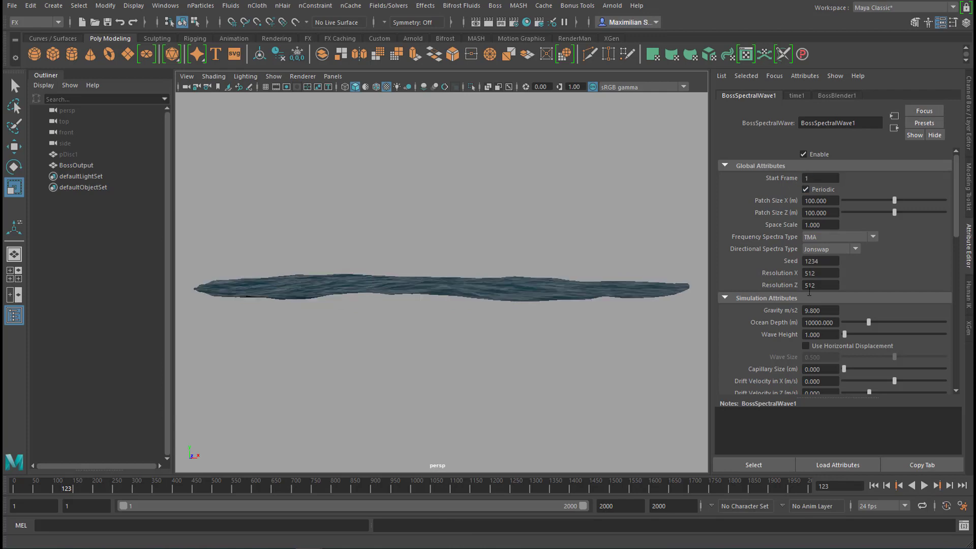
left_click(925, 486)
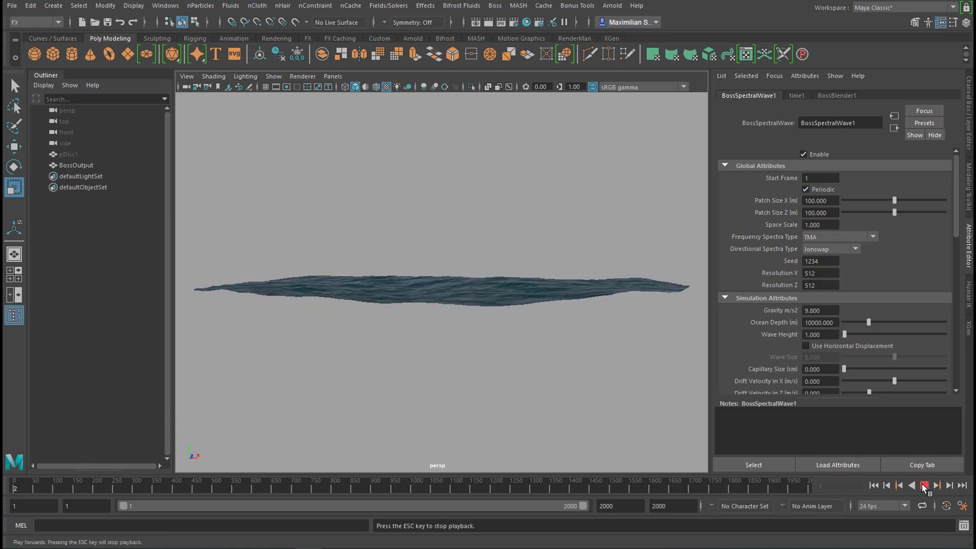
left_click(925, 485)
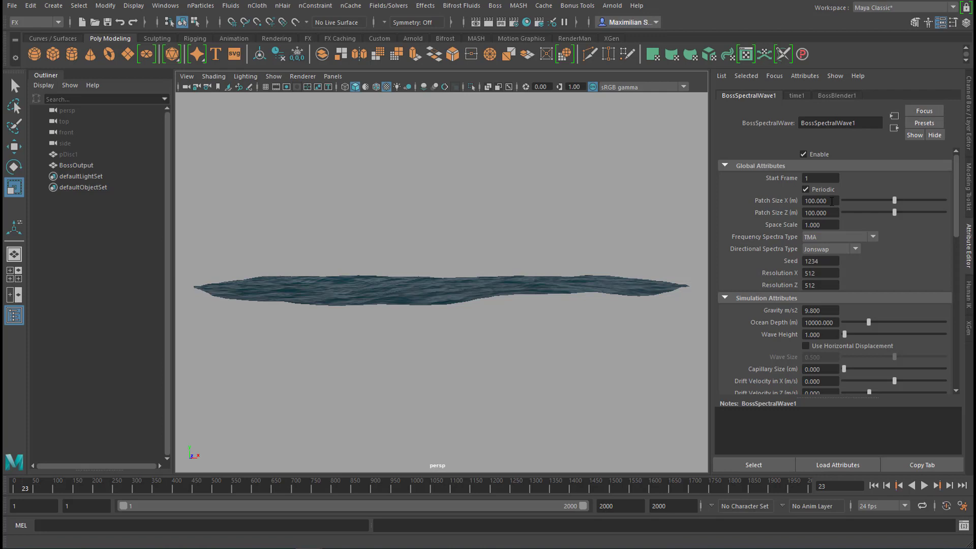
- Set Patch Size X and Patch Size Z to 20 m and play the animation
left_click_drag(832, 201, 794, 201)
type("20")
key("Tab")
type("2")
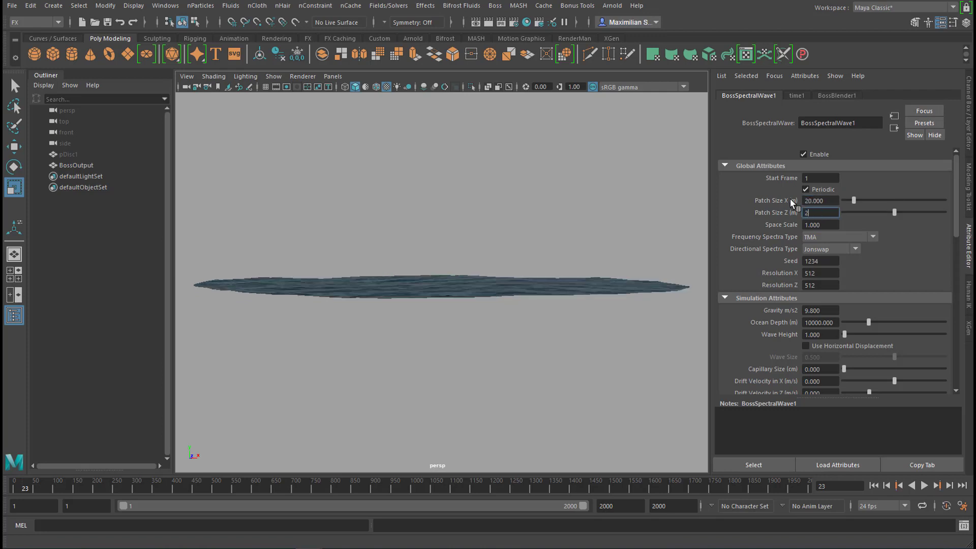
type("0")
key("Return")
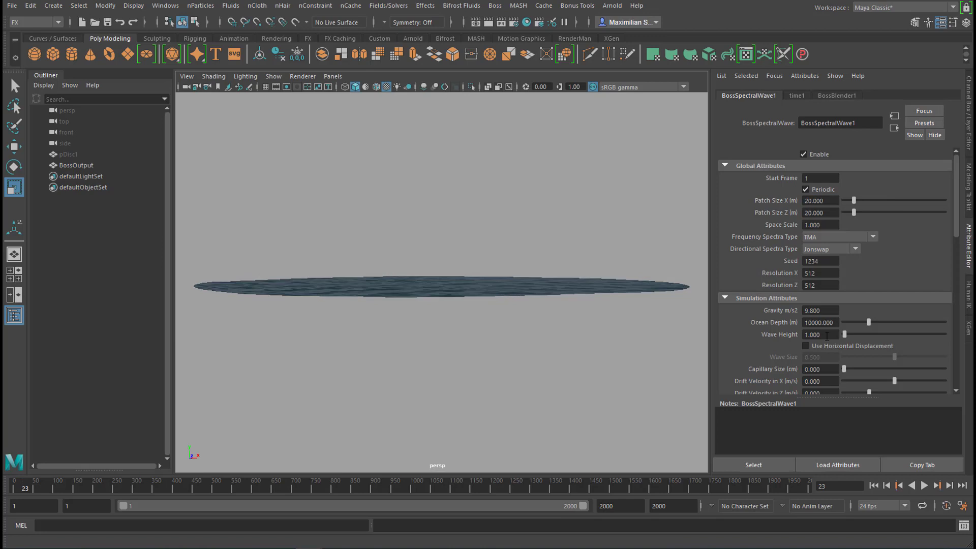
left_click(925, 486)
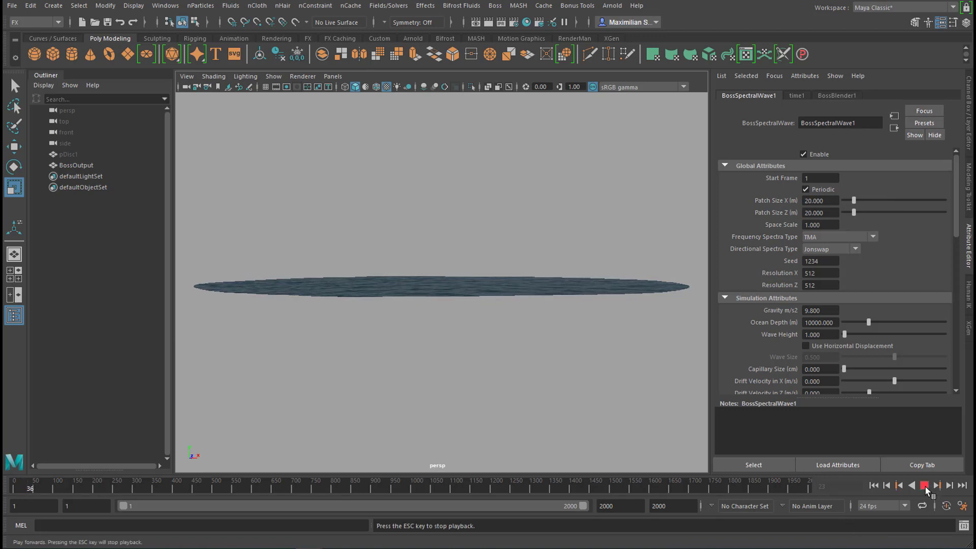
- Set Patch Size X and Patch Size Z to 400 m while the animation plays
double_click(819, 200)
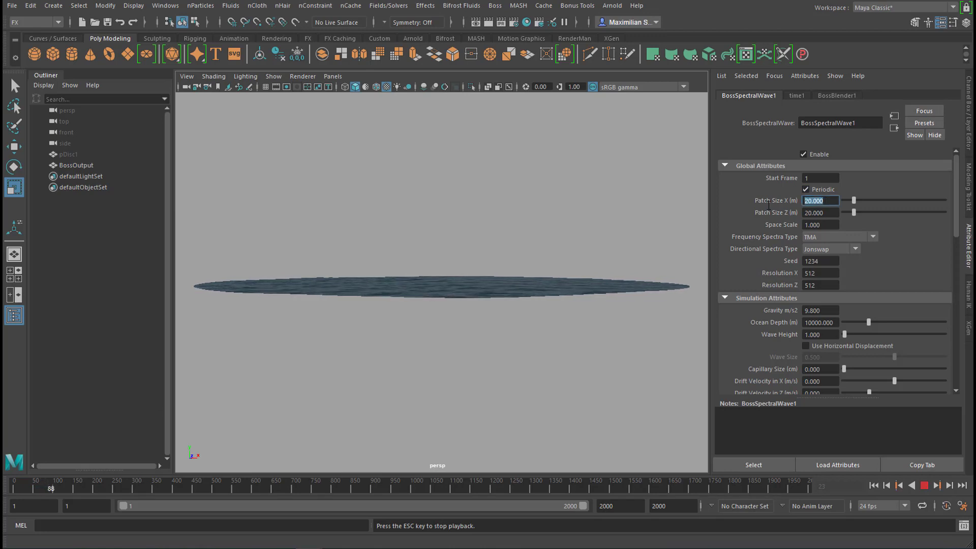
type("400")
key("Tab")
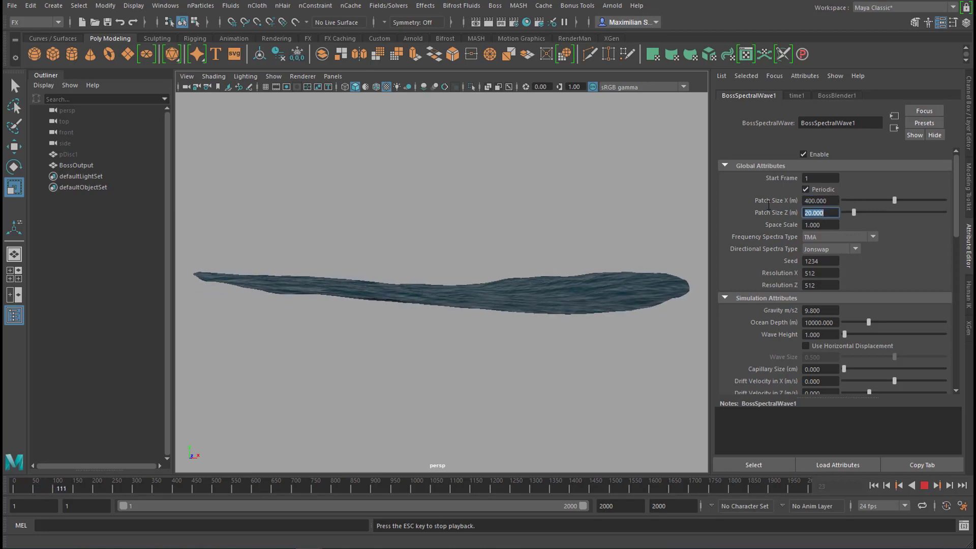
type("400")
key("Return")
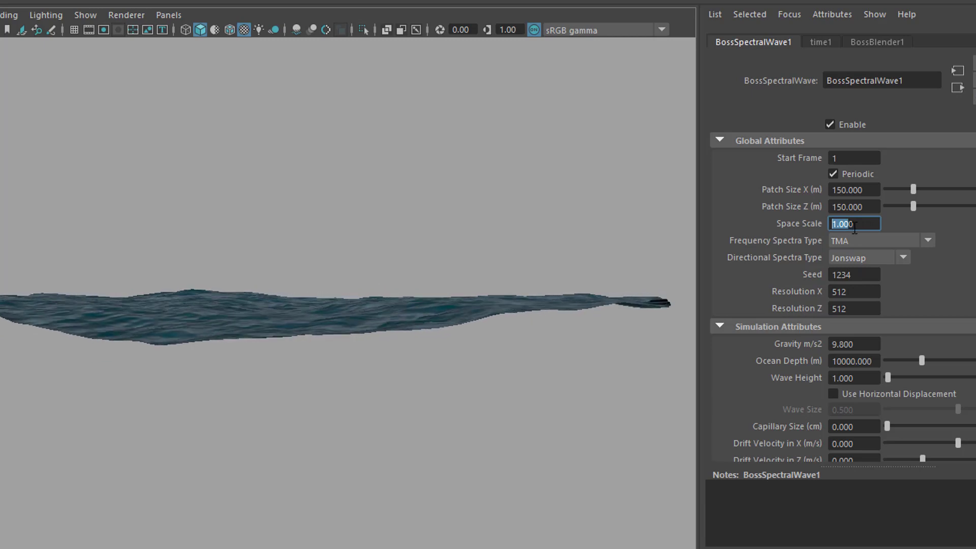
- Try Space Scale values of 200 and 0.3 on the spectral wave
type("200")
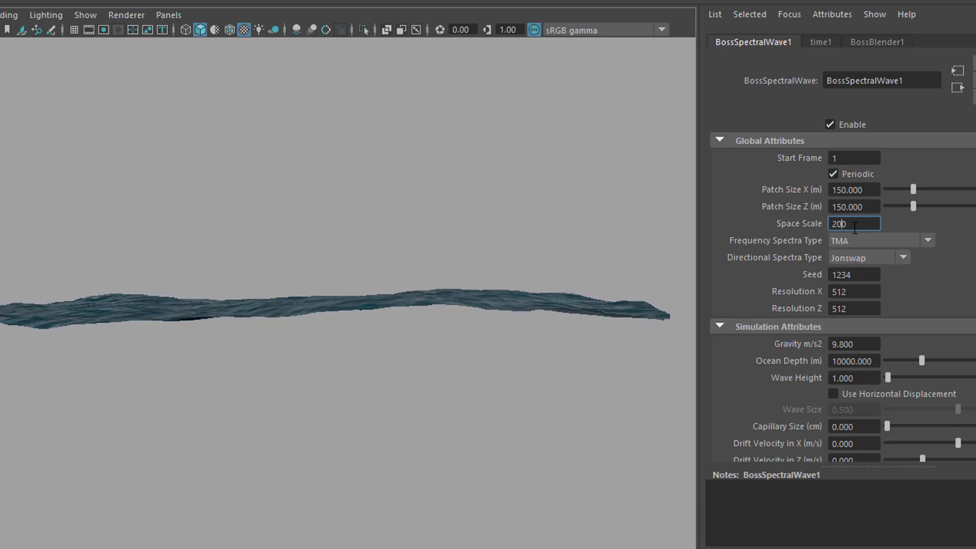
key("Return")
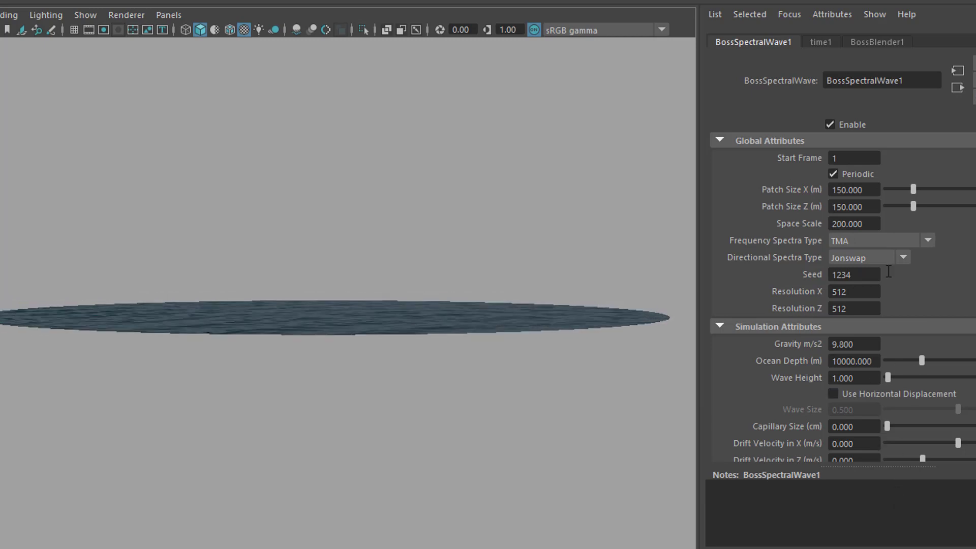
left_click_drag(874, 229, 783, 227)
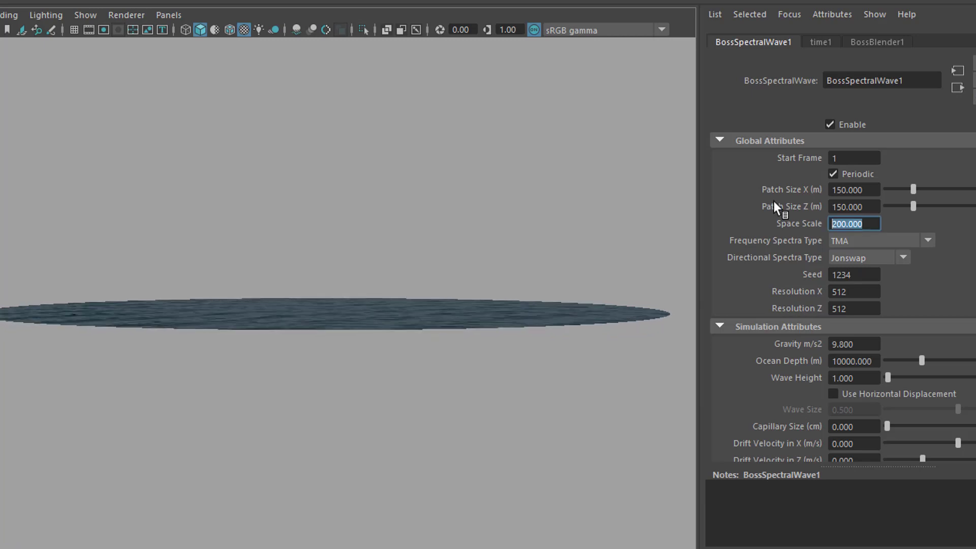
type("0.3")
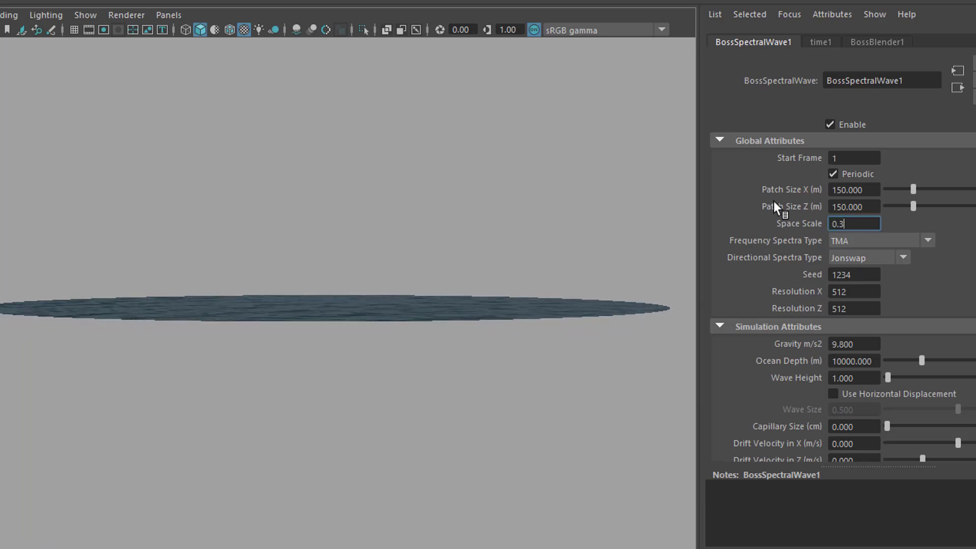
key("Return")
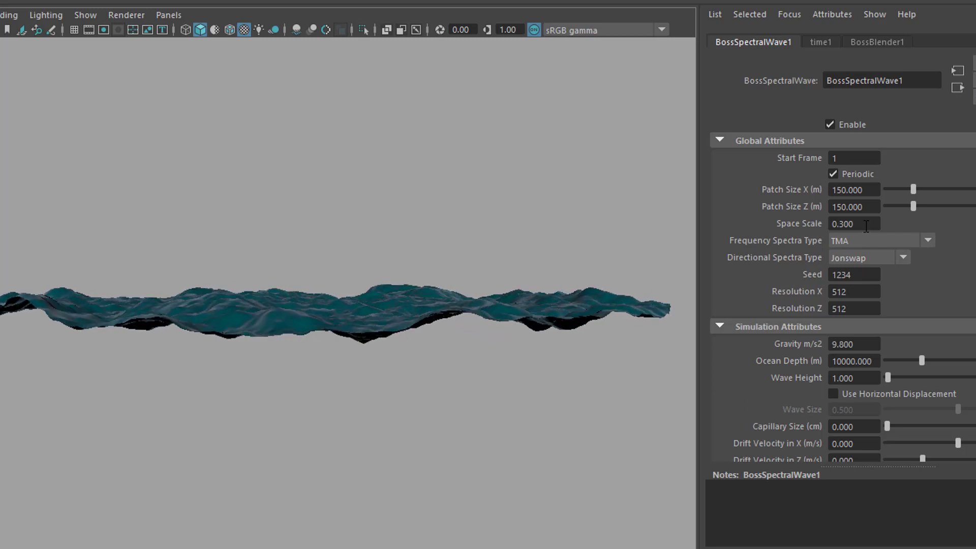
- Set the Space Scale to 0.9 and inspect the moving ocean surface close up
left_click_drag(866, 227, 808, 230)
type("0")
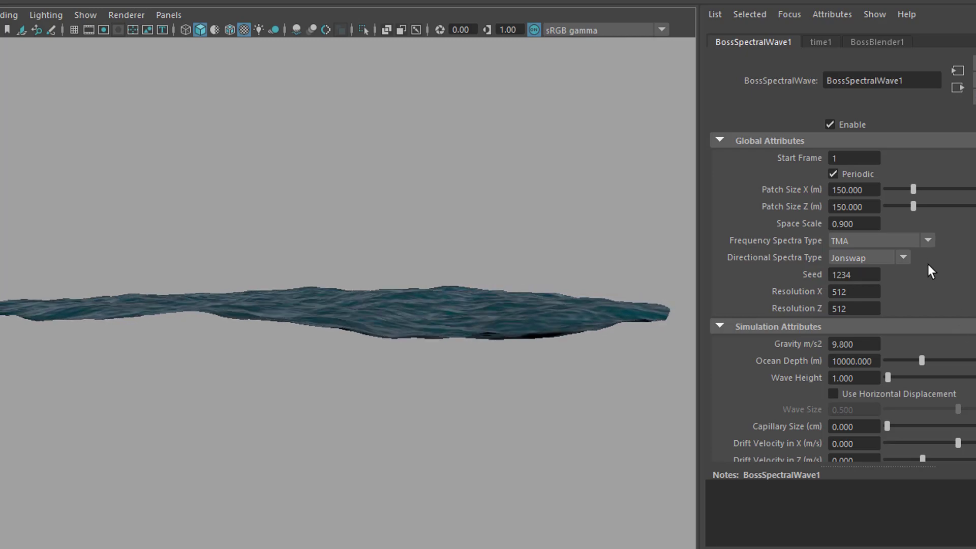
scroll(397, 391, "up", 10)
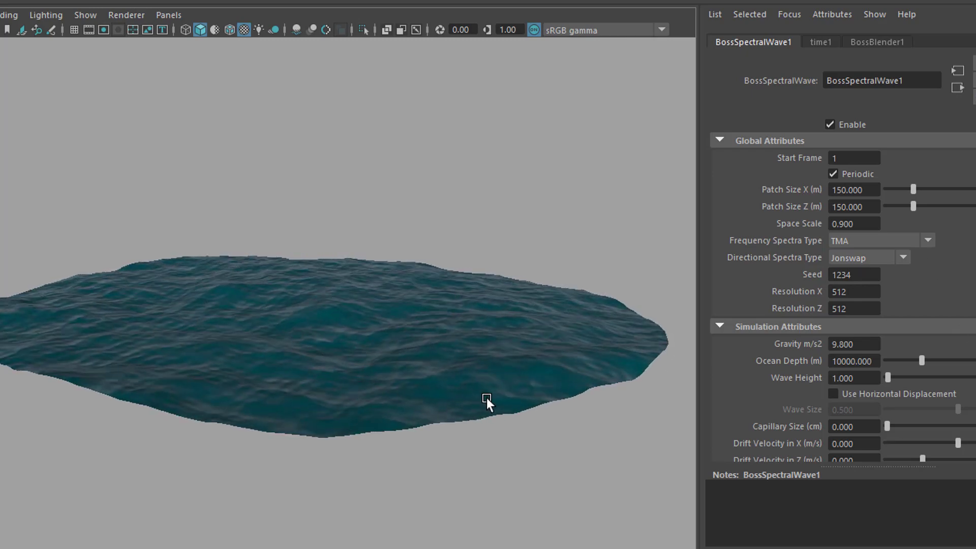
scroll(525, 417, "down", 6)
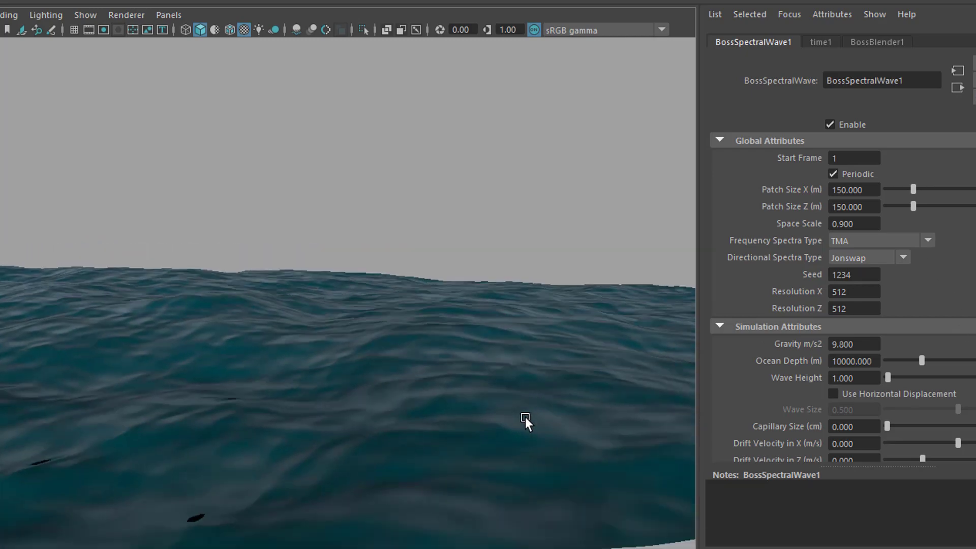
scroll(605, 429, "up", 4)
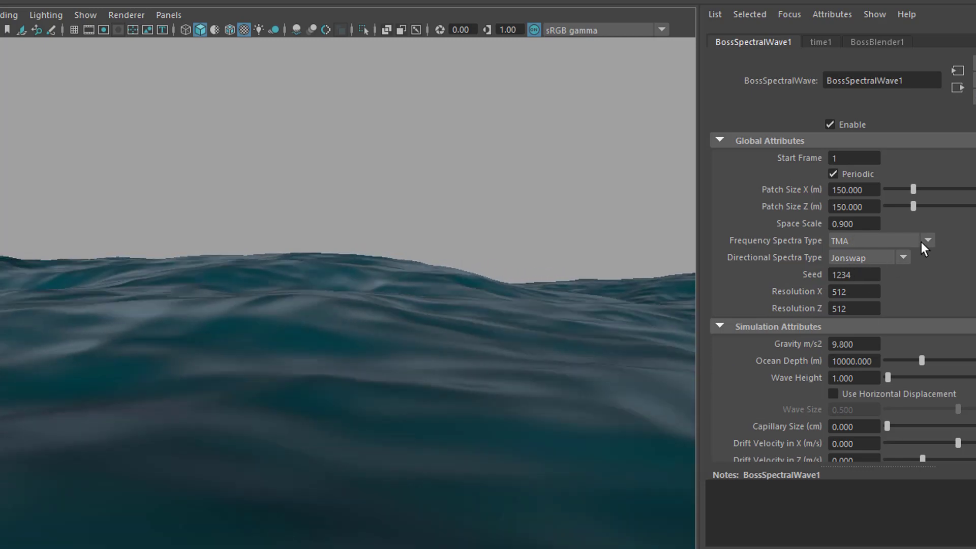
- Try PiersonMoskowitz, Jonswap and ModifiedJonswap as the Frequency Spectra Type of the spectral wave
left_click(922, 240)
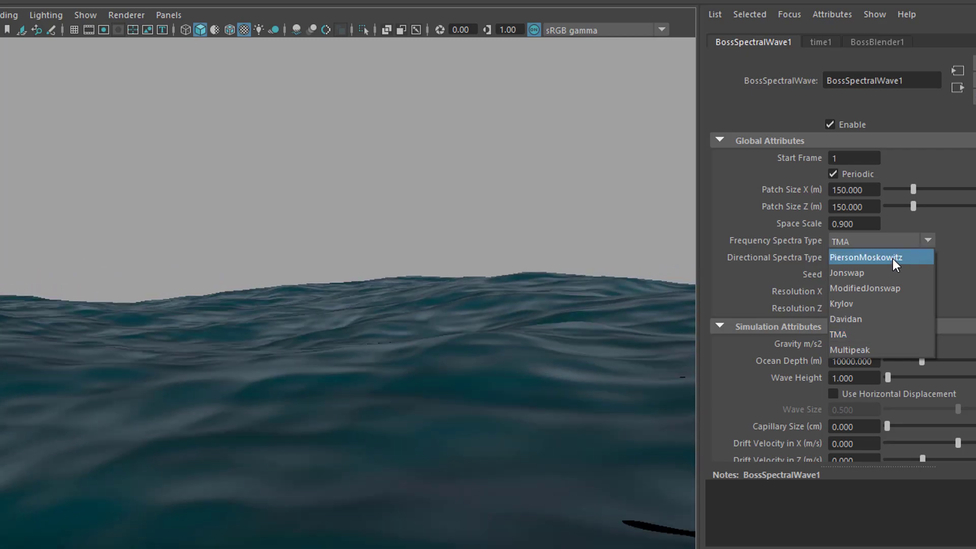
left_click(893, 257)
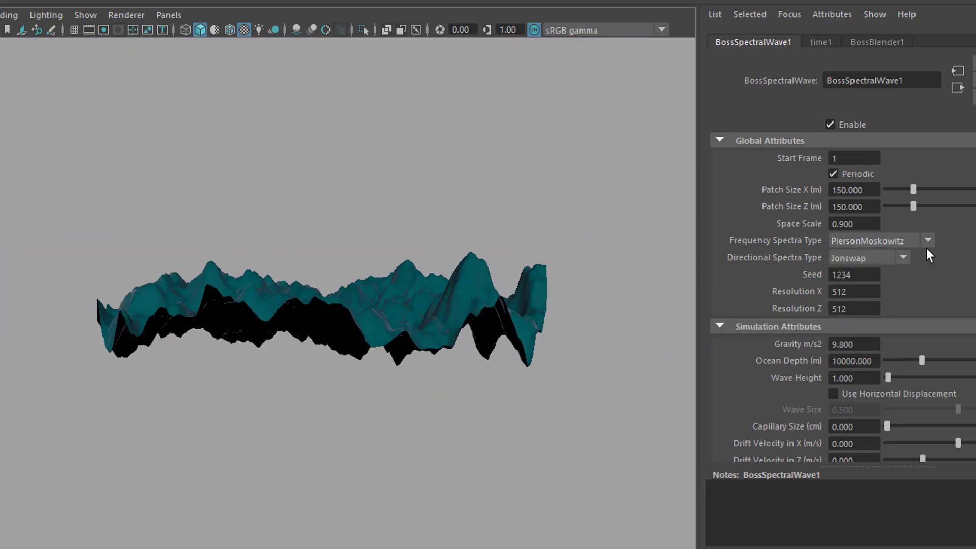
left_click(928, 240)
left_click(905, 273)
left_click(927, 241)
left_click(905, 289)
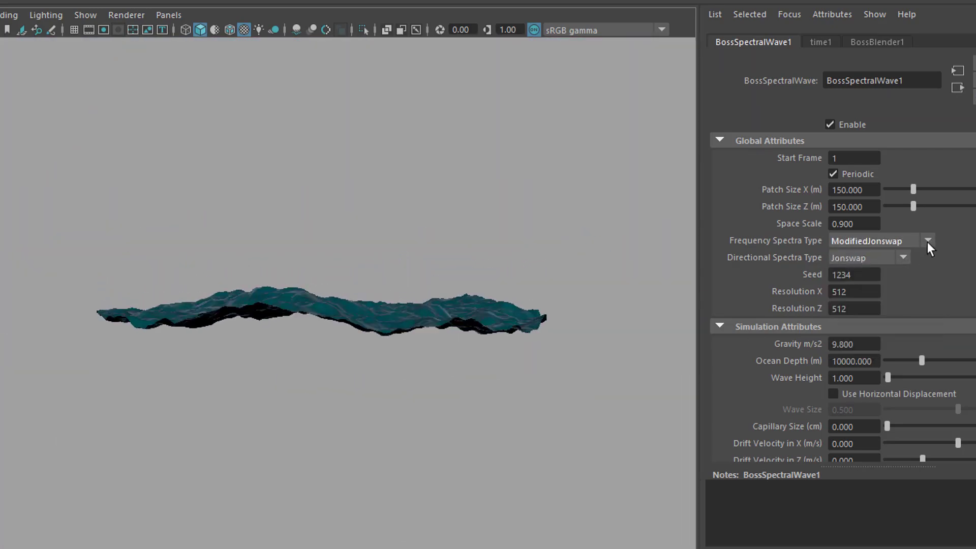
- Try the Krylov and Davidan frequency spectra types and return the Frequency Spectra Type to TMA
left_click(927, 241)
left_click(896, 303)
left_click(927, 239)
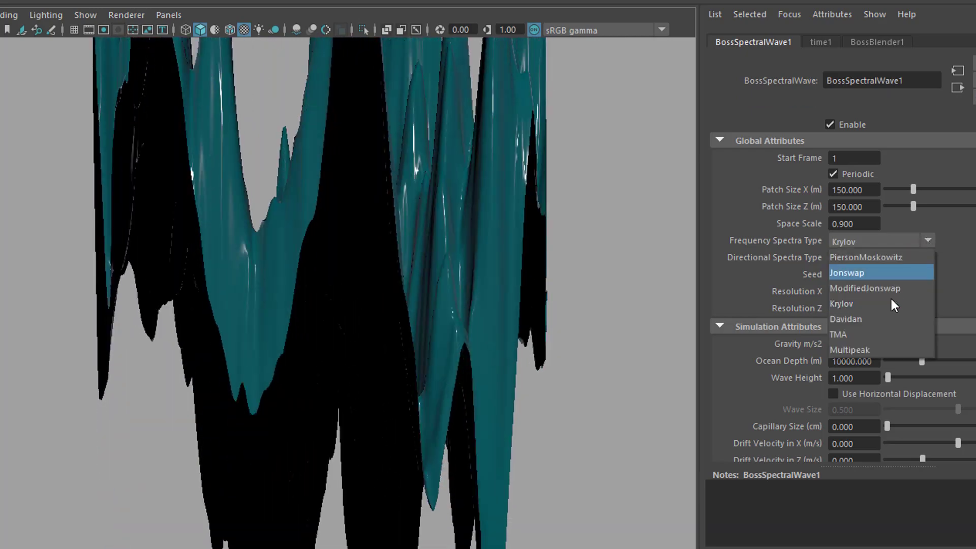
left_click(882, 317)
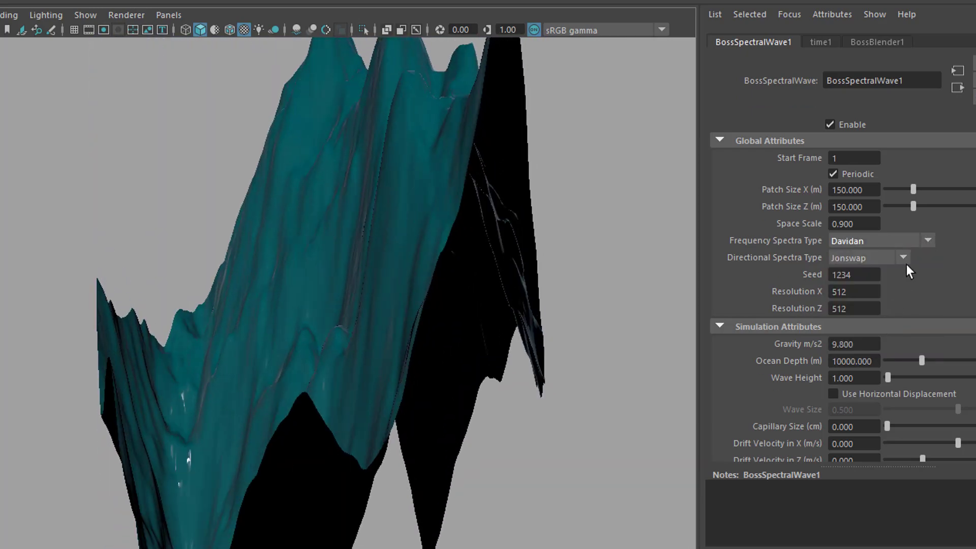
right_click_drag(499, 375, 173, 422, "alt")
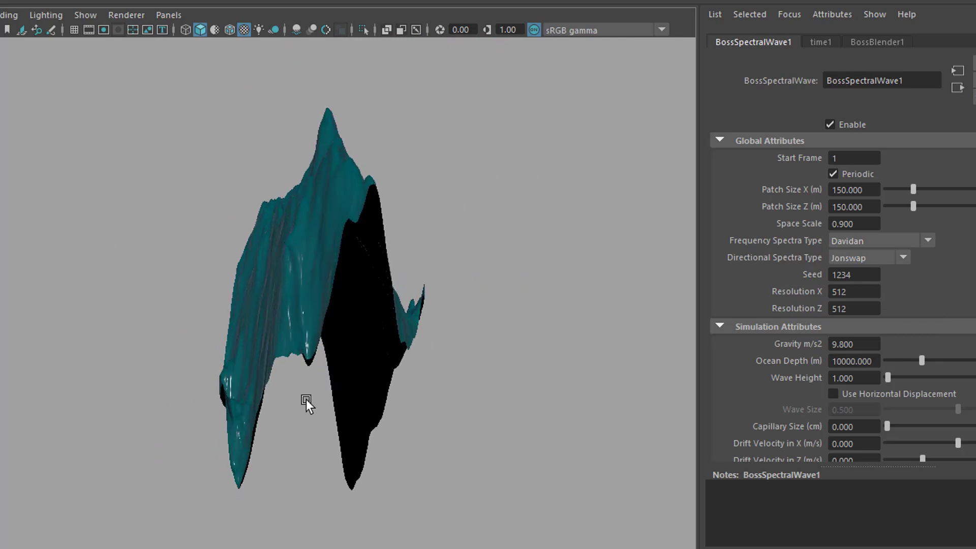
left_click(928, 242)
left_click(868, 334)
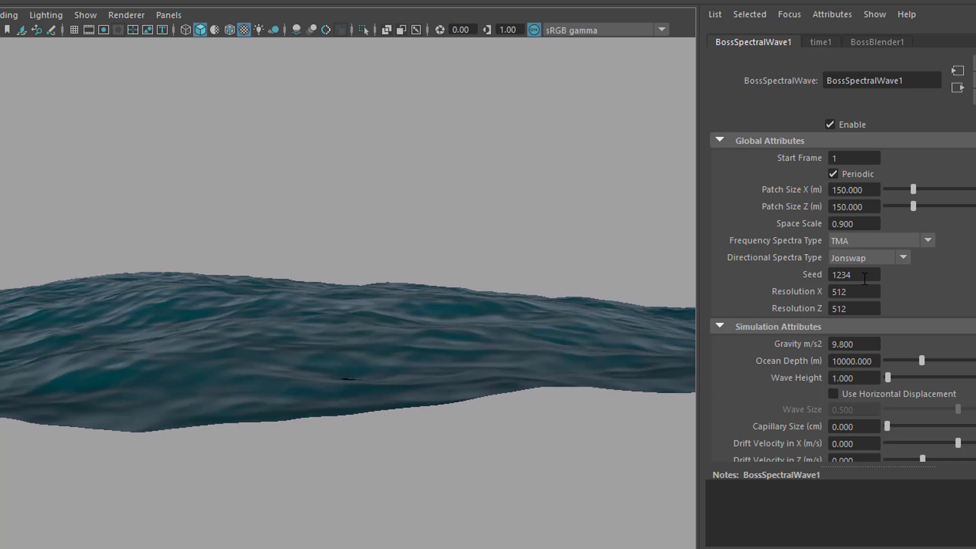
- Set the spectral wave's Seed to 999
double_click(862, 276)
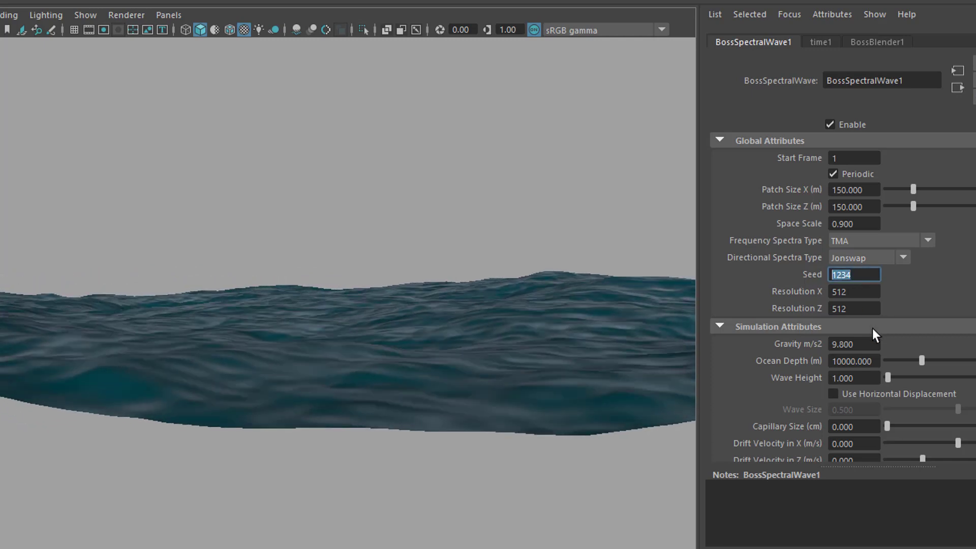
type("999")
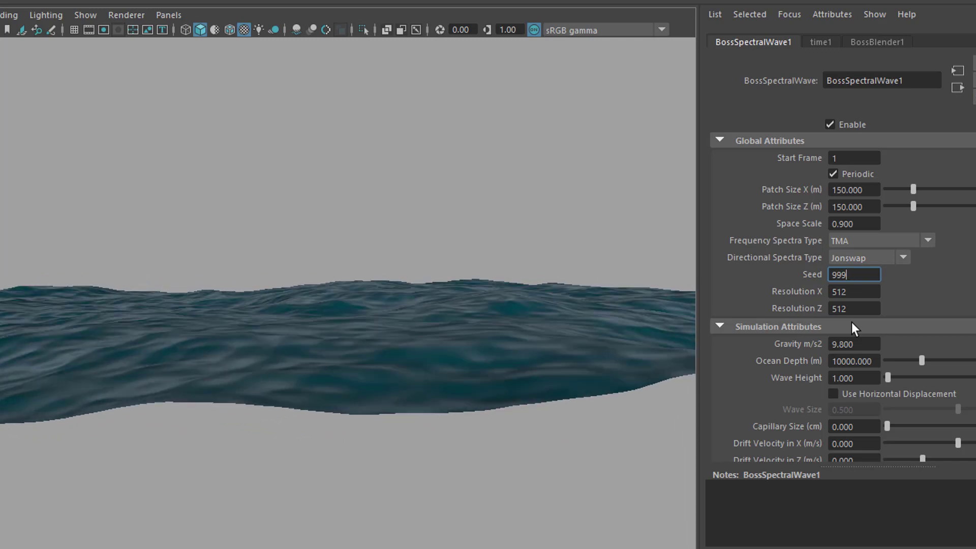
key("Return")
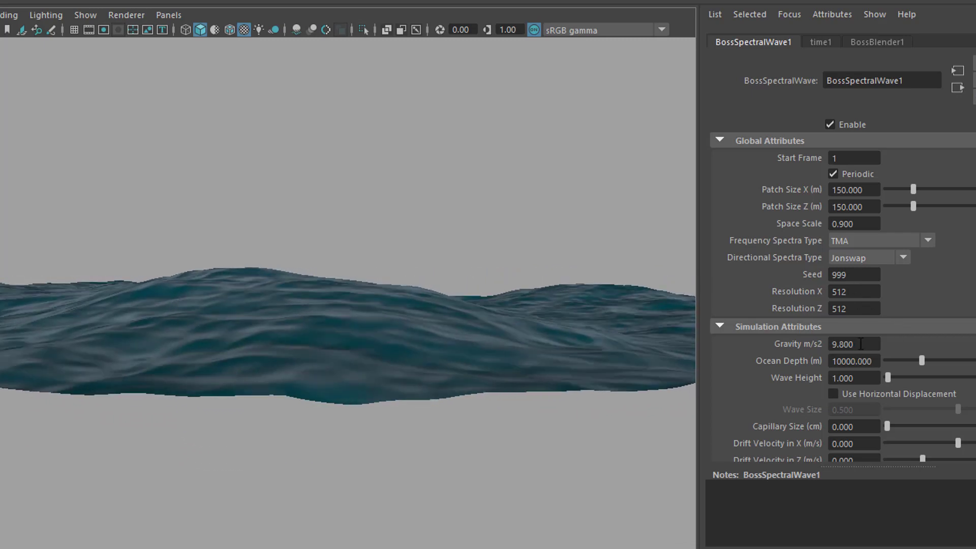
- Try Gravity values of 1 and 30 m/s2 on the spectral wave during playback
left_click(861, 345)
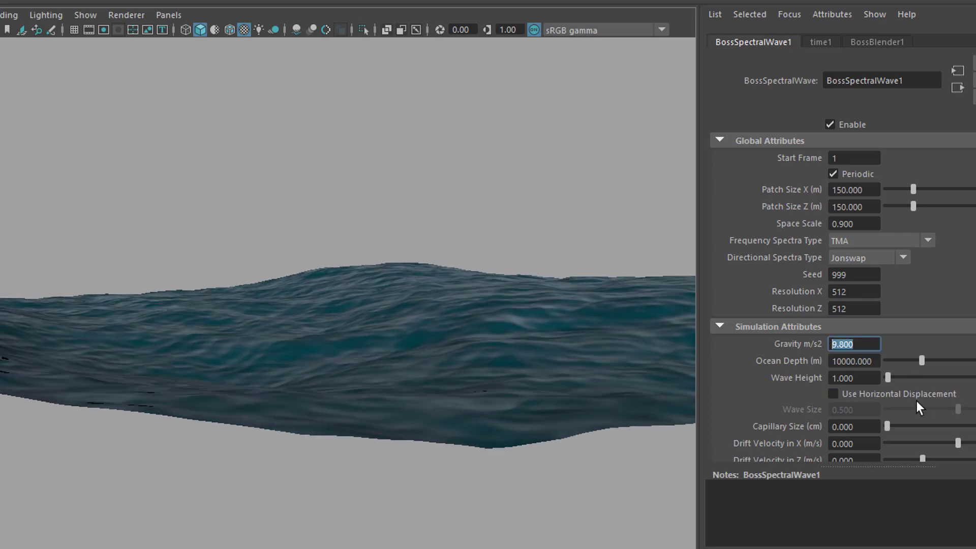
type("1")
key("Return")
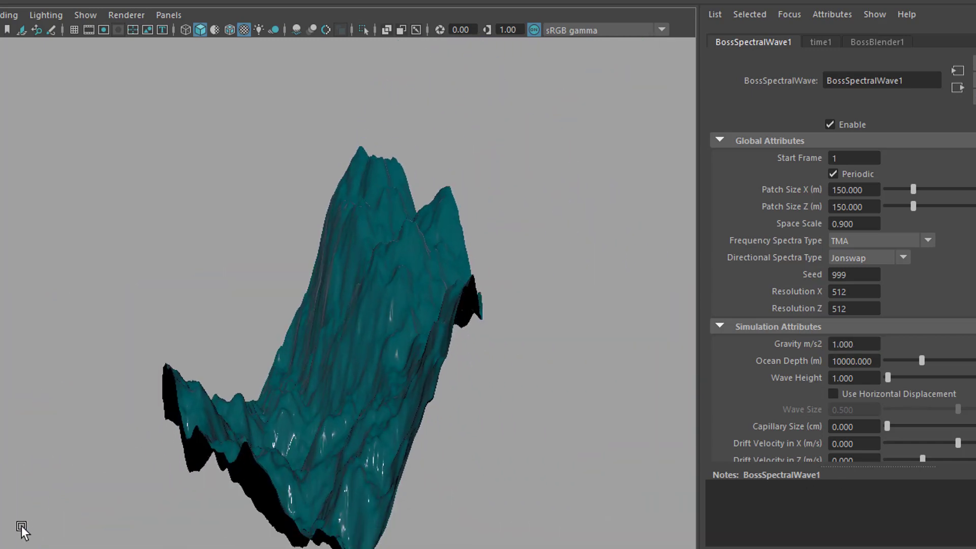
left_click(854, 344)
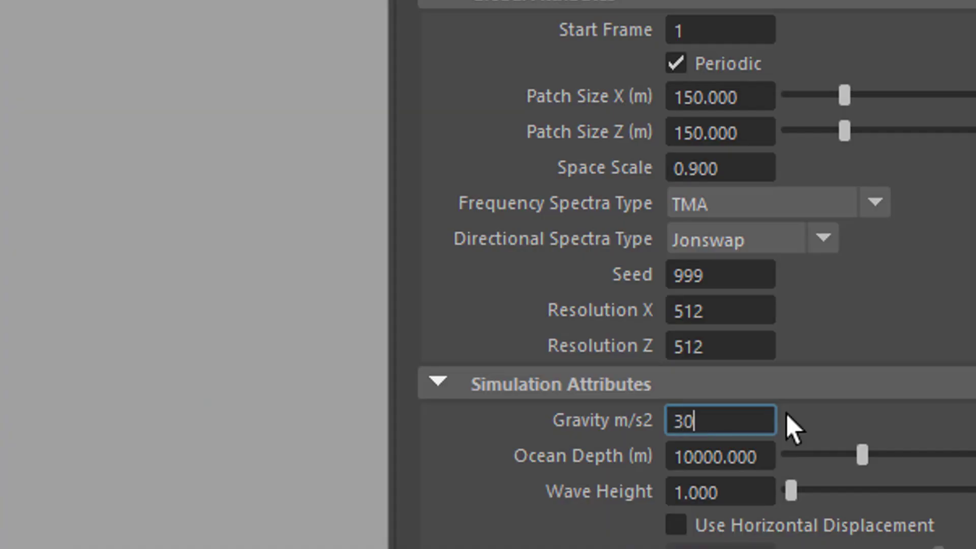
key("Return")
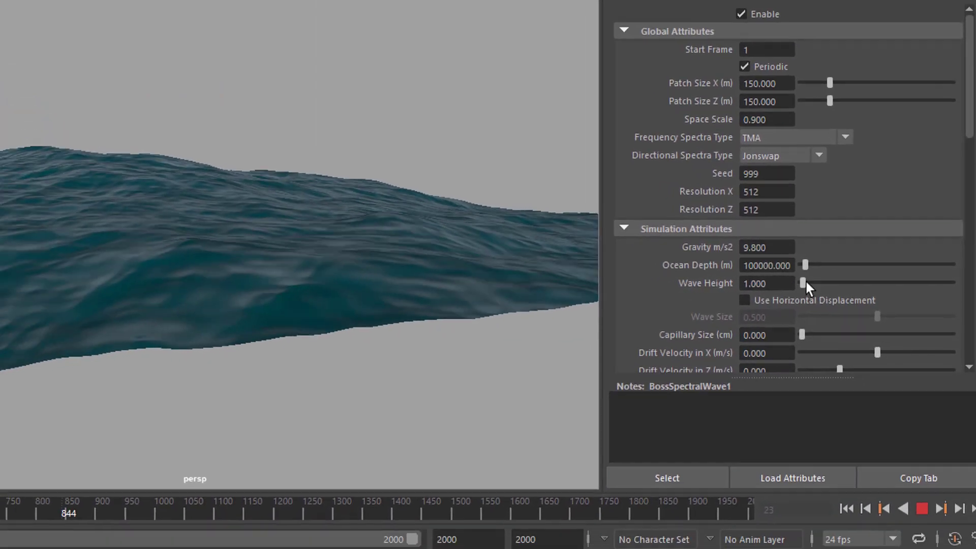
- Try a Wave Height of 0.001 on the moving ocean and reset it to 1
mouse_move(803, 282)
left_mouse_down()
mouse_move(838, 278)
mouse_move(822, 279)
left_mouse_up()
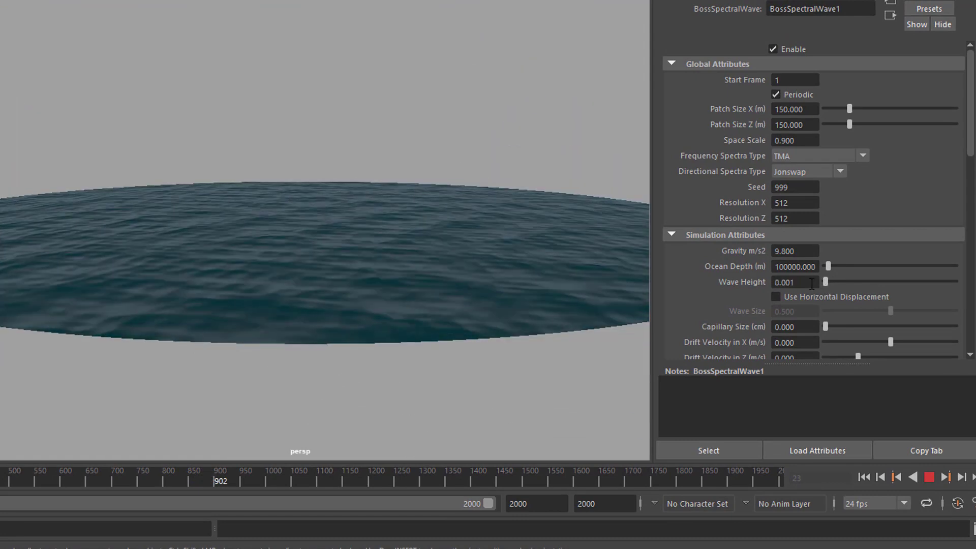
double_click(808, 284)
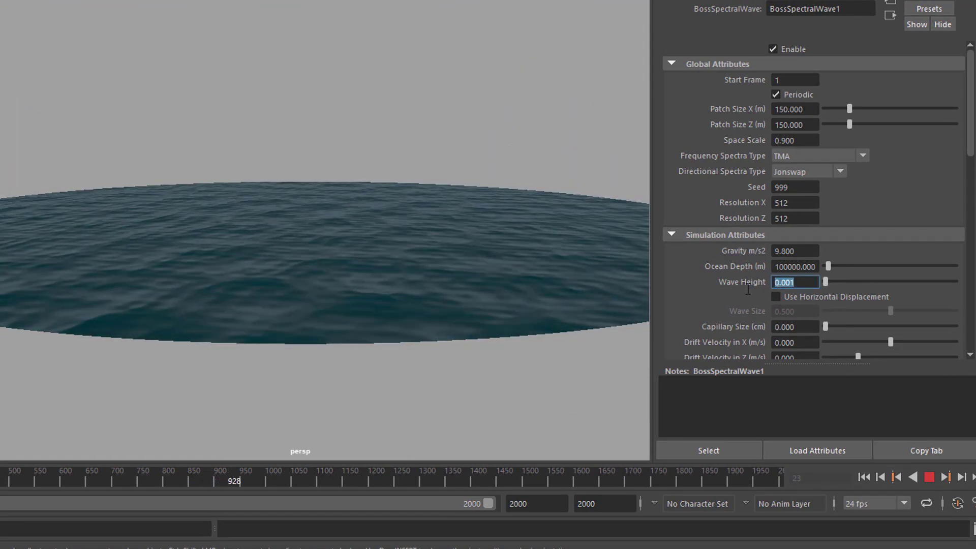
type("1")
key("Return")
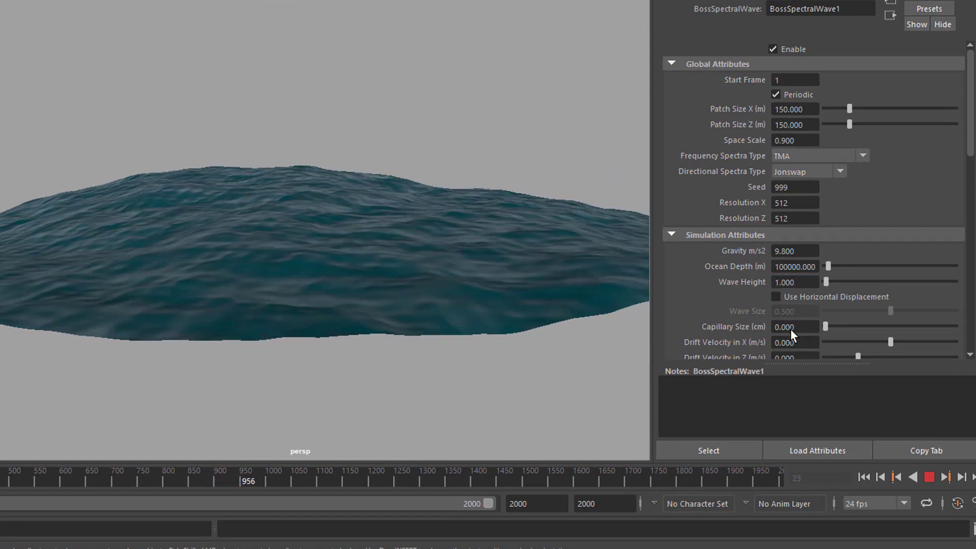
- Try WindSpeed values of 0 and about 79.67 m/s while viewing the ocean surface edge-on
scroll(832, 320, "down", 5)
scroll(831, 320, "down", 5)
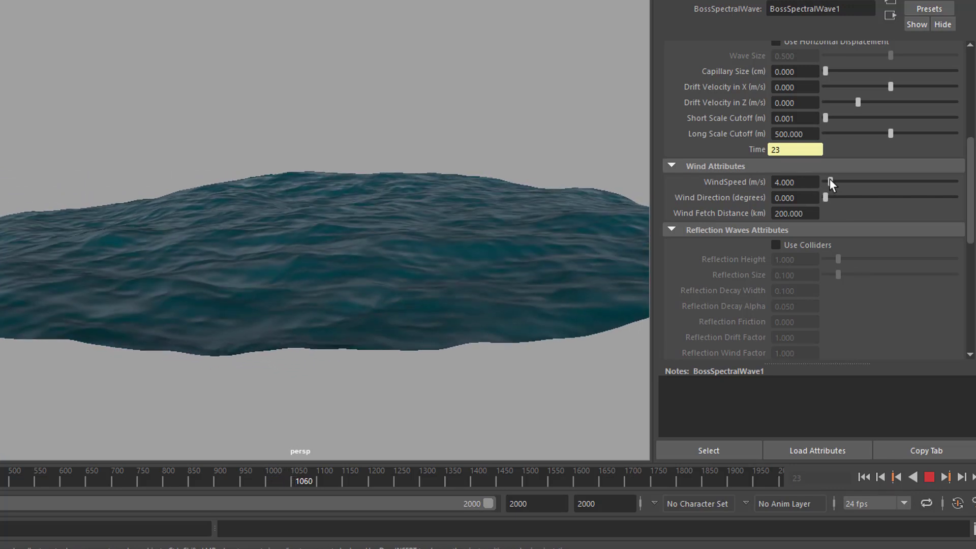
left_click_drag(830, 181, 794, 187)
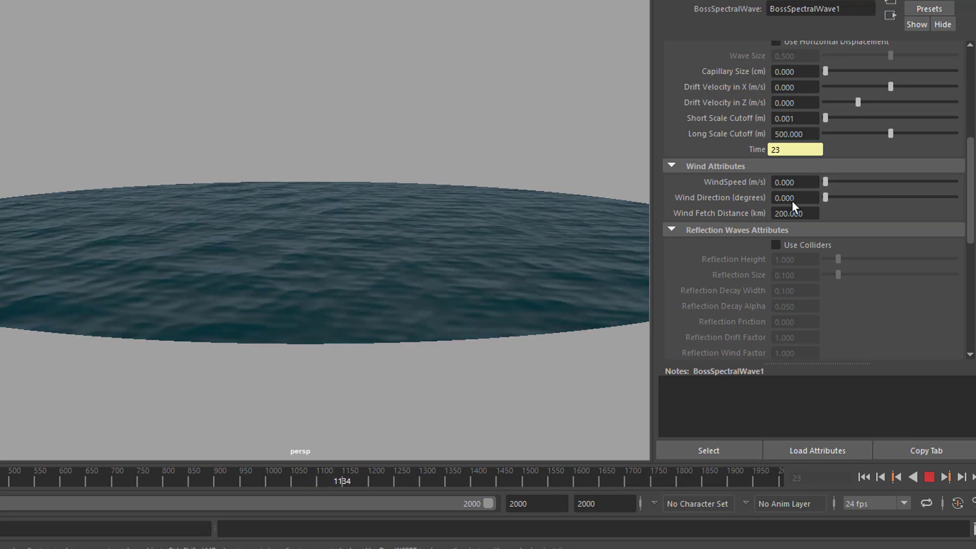
left_click_drag(556, 304, 556, 297, "alt")
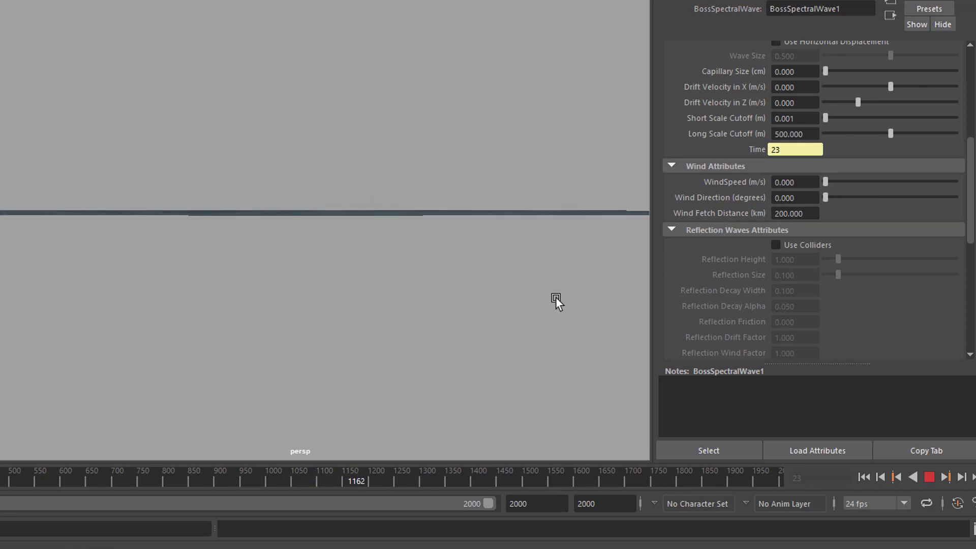
left_click_drag(826, 183, 927, 188)
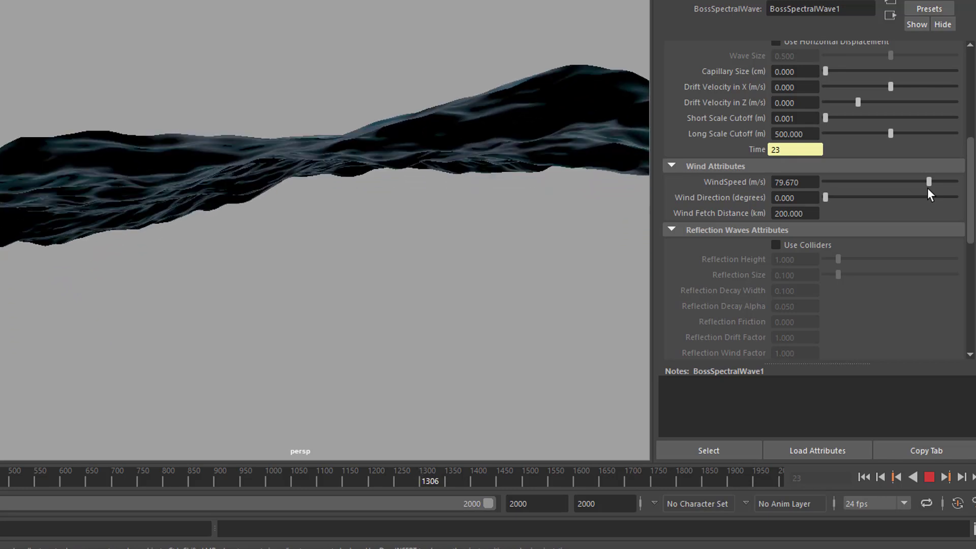
- Set the WindSpeed to 5 m/s in the Wind Attributes
double_click(808, 182)
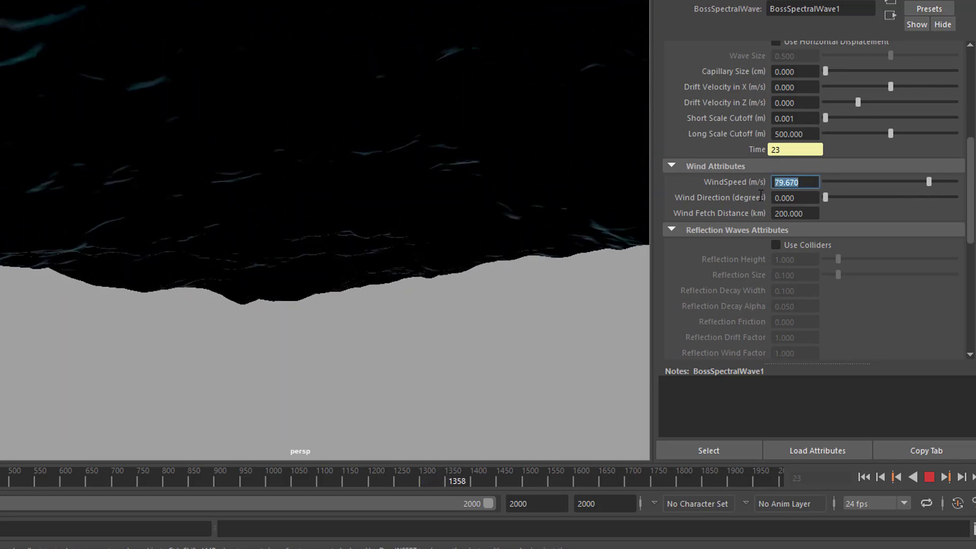
type("5")
key("Return")
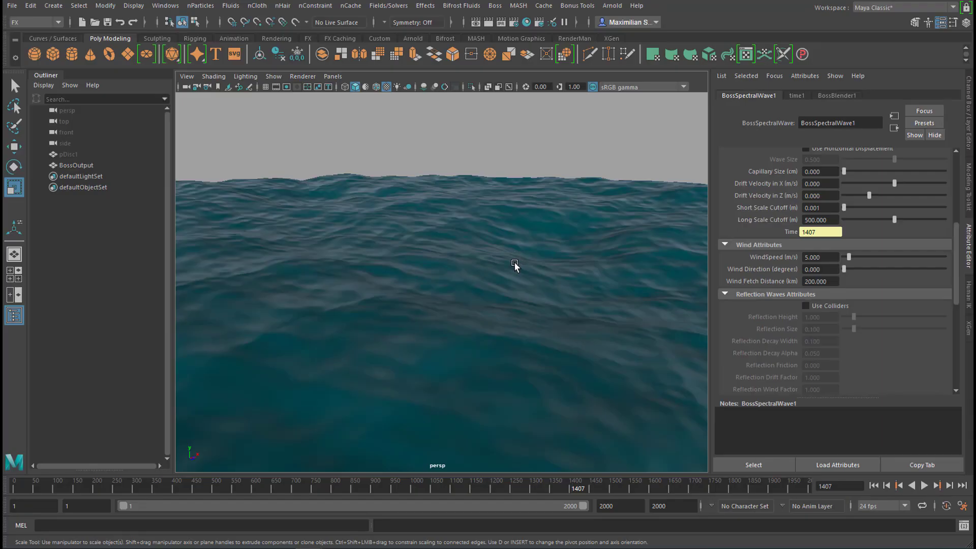
- Add a second spectral wave solver to the BossOutput ocean mesh in the Boss Ripple / Wave Generator and move its window aside
left_click(401, 192)
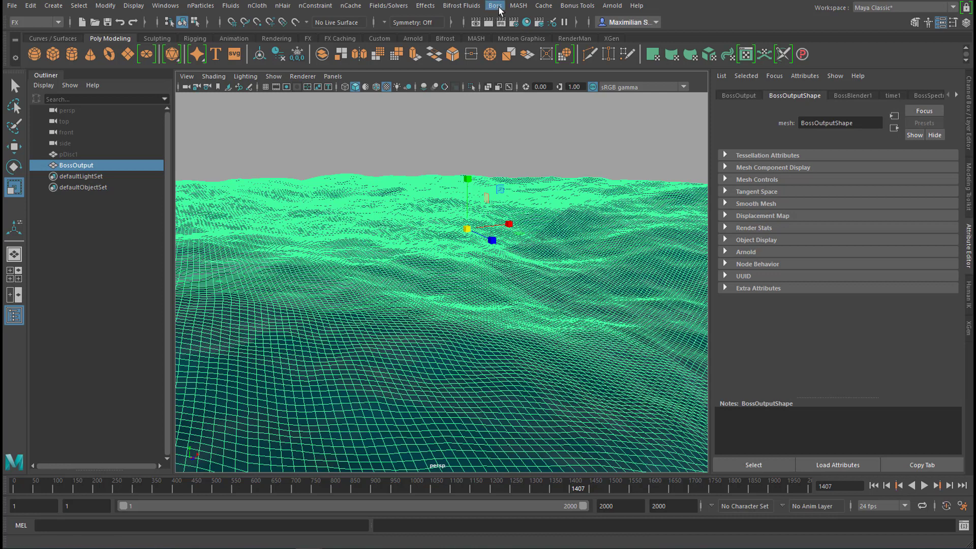
left_click(511, 26)
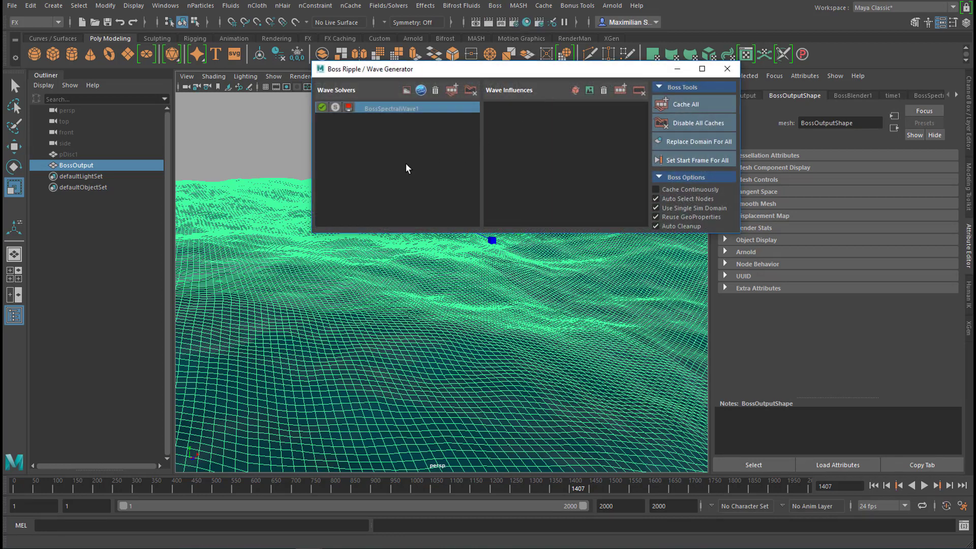
left_click(422, 91)
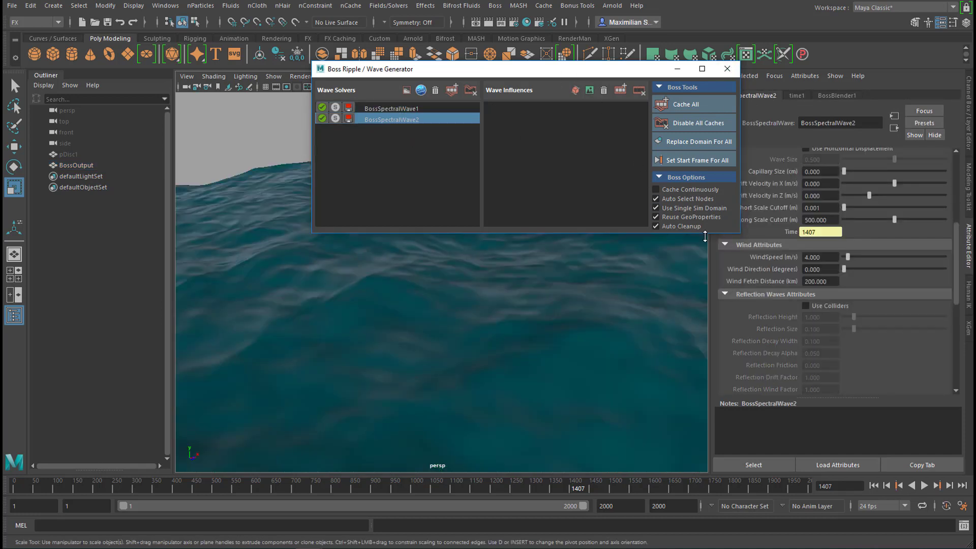
left_click_drag(591, 71, 460, 65)
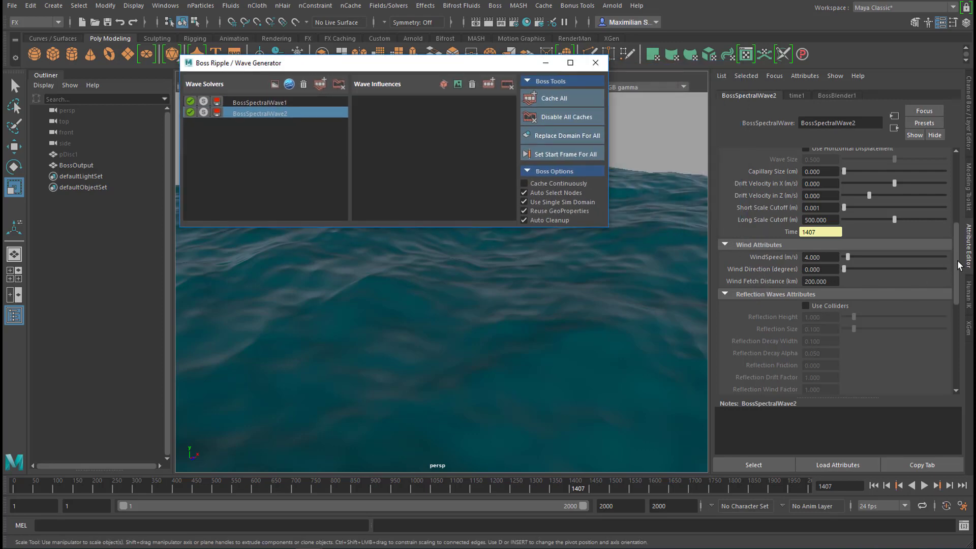
- Set the Start Frame of the second spectral wave to 1
scroll(959, 265, "down", 3)
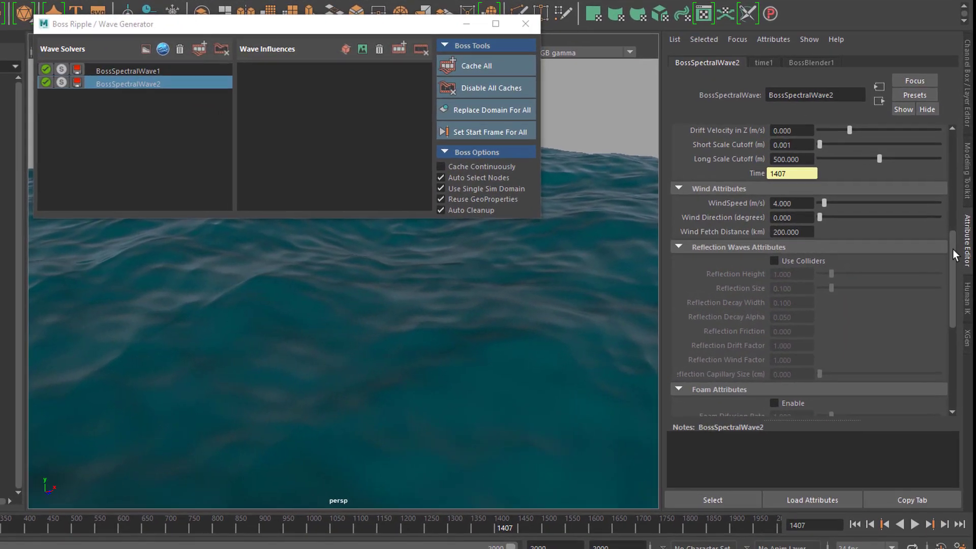
left_click_drag(955, 240, 955, 174)
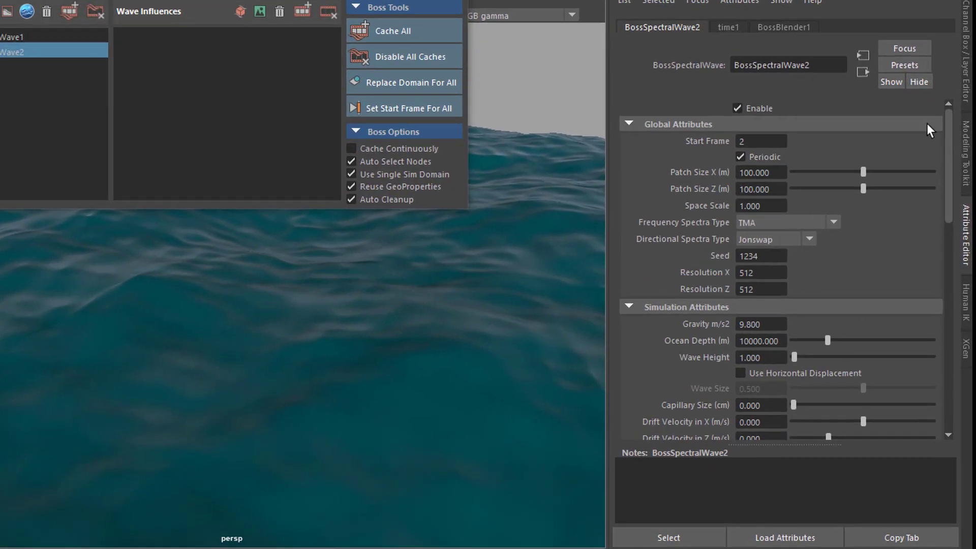
left_click(761, 141)
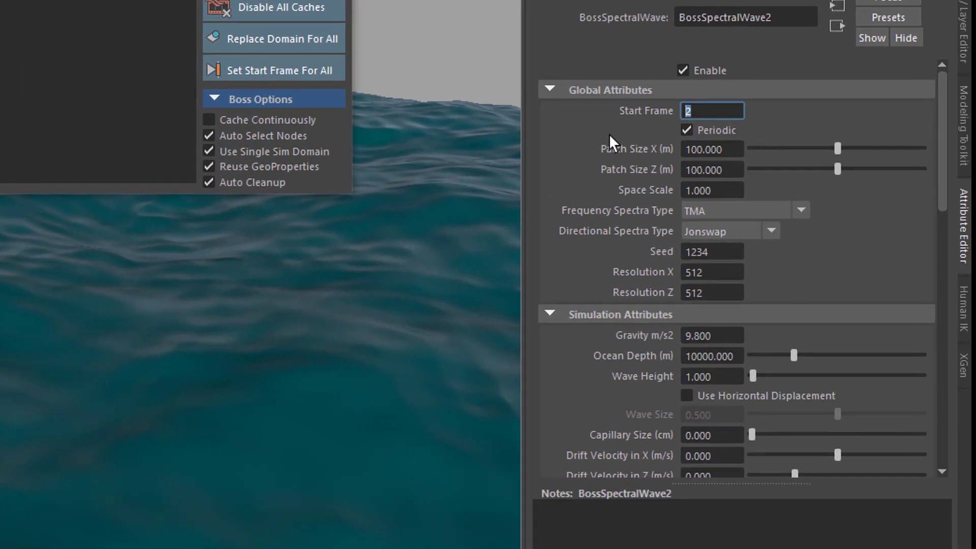
type("1")
key("Return")
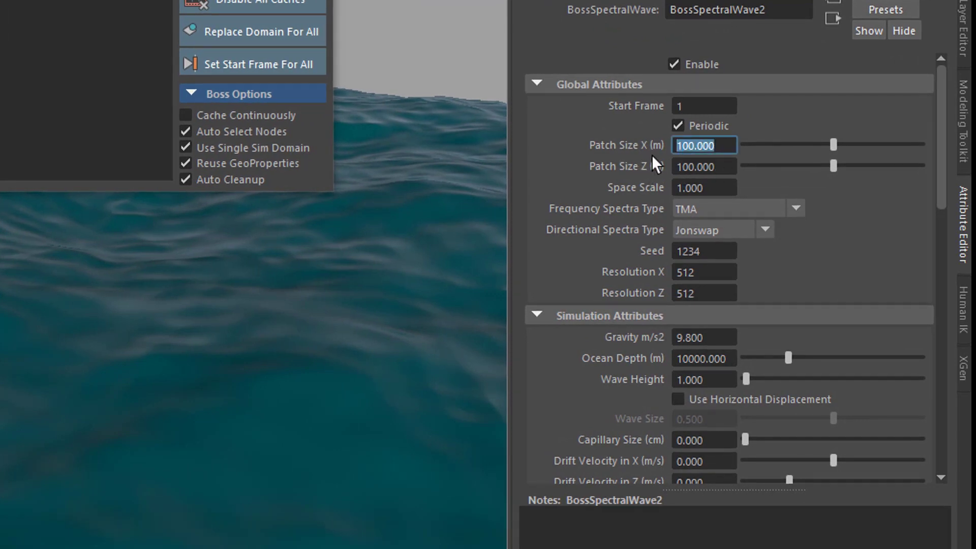
- Set the second spectral wave's Patch Size X and Patch Size Z to 30 m and its Seed to 2
type("30")
key("Tab")
type("30")
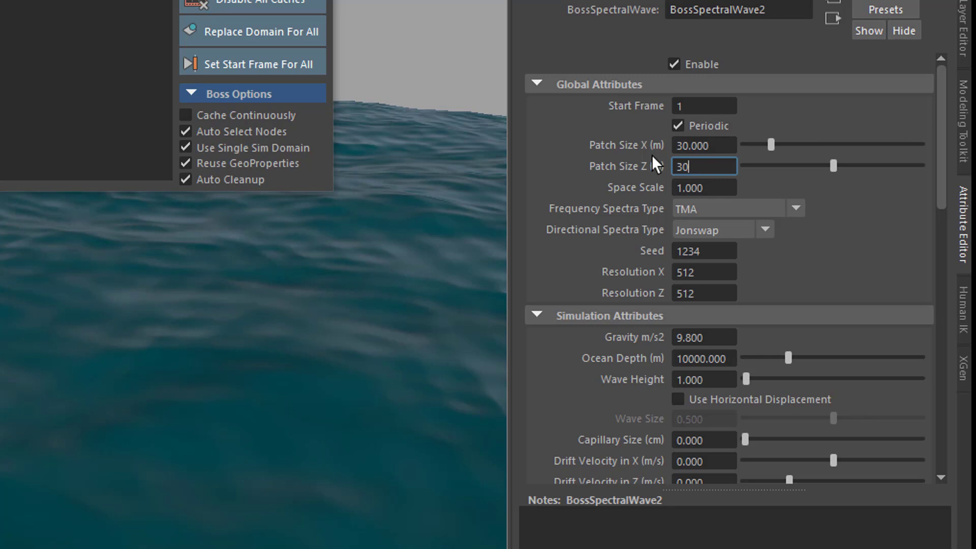
key("Return")
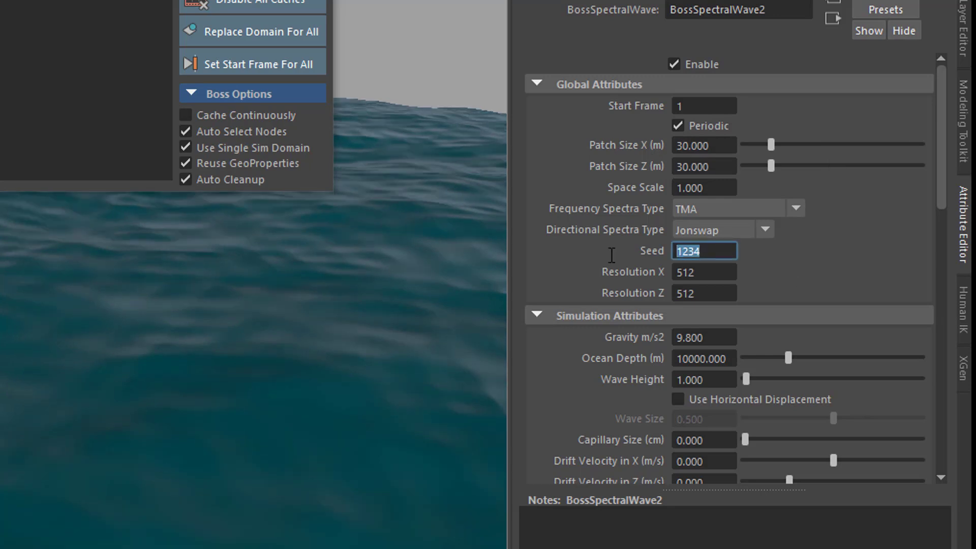
type("2")
key("Return")
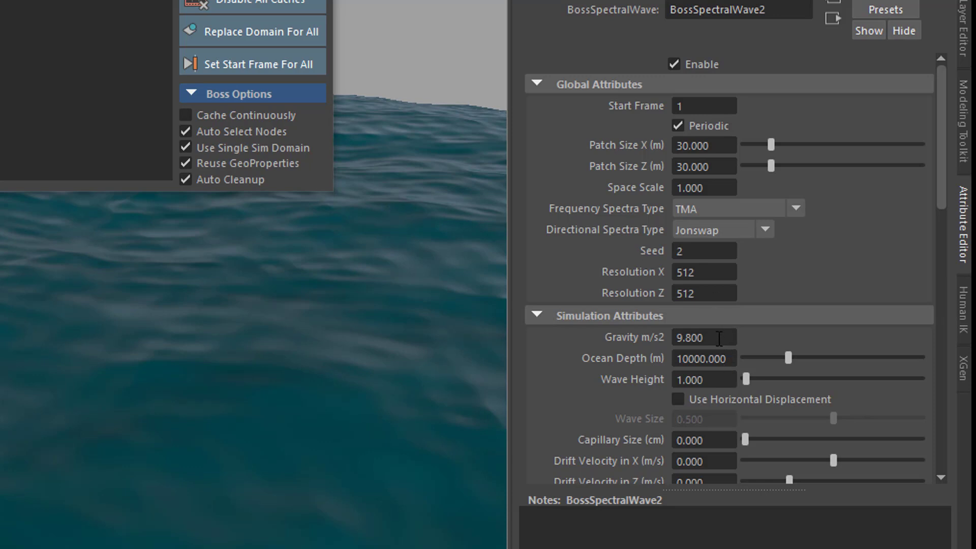
- Set the second spectral wave's Wave Height to 3
left_click(707, 382)
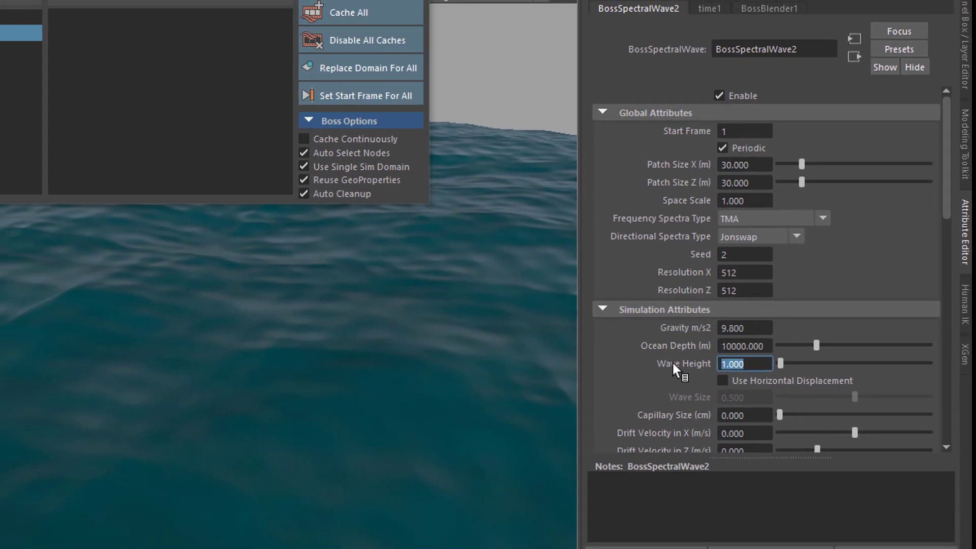
type("3")
key("Return")
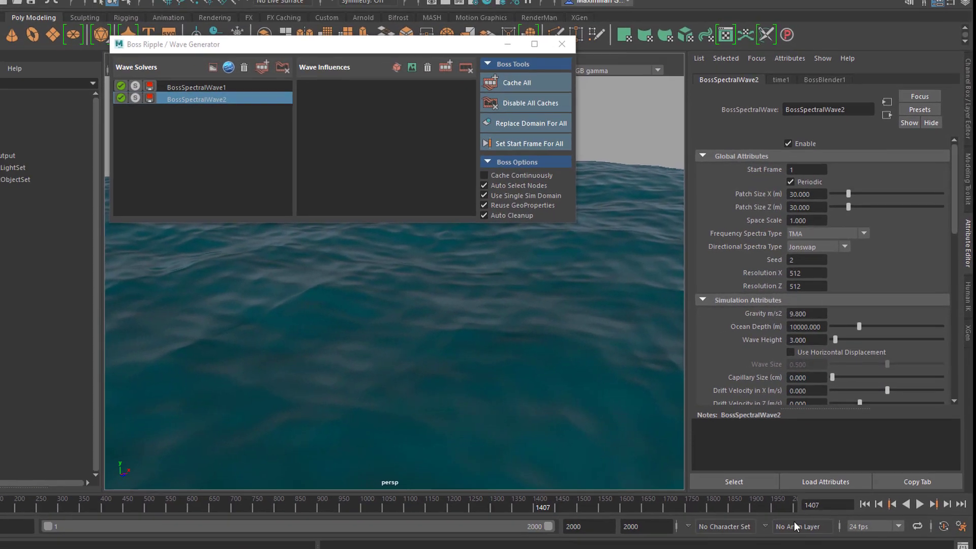
- Play the ocean simulation from frame 1 and examine the combined waves from different angles
left_click(858, 519)
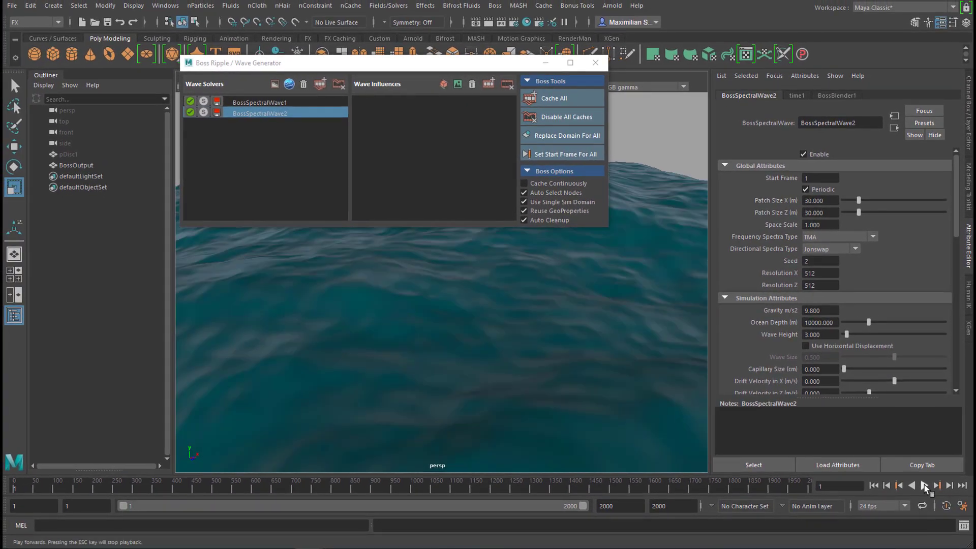
left_click_drag(582, 394, 584, 370, "alt")
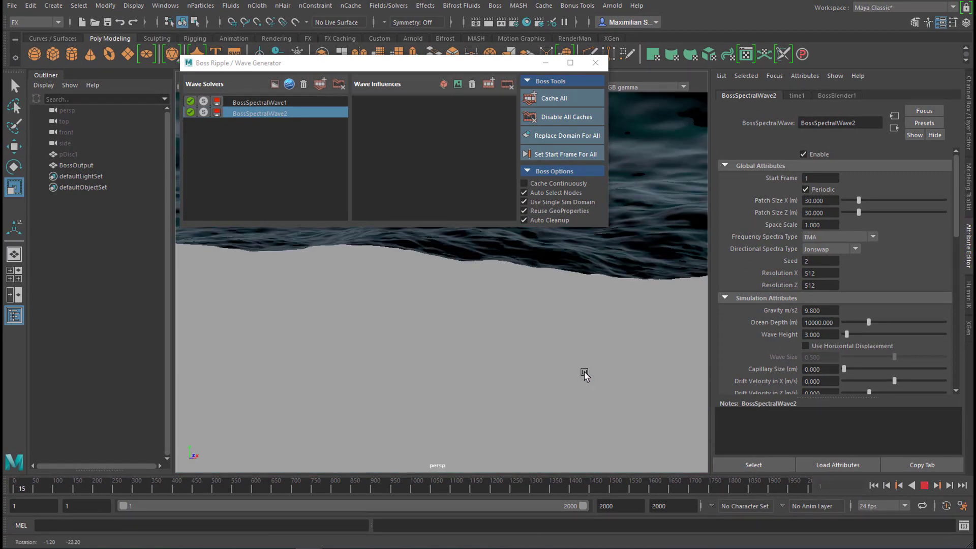
right_click_drag(584, 371, 517, 389, "alt")
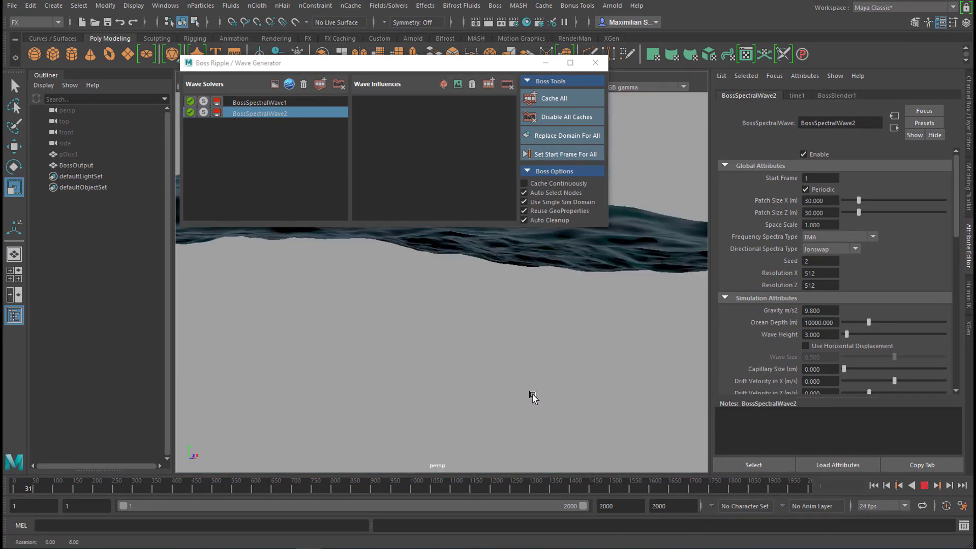
left_click_drag(532, 394, 548, 382, "alt")
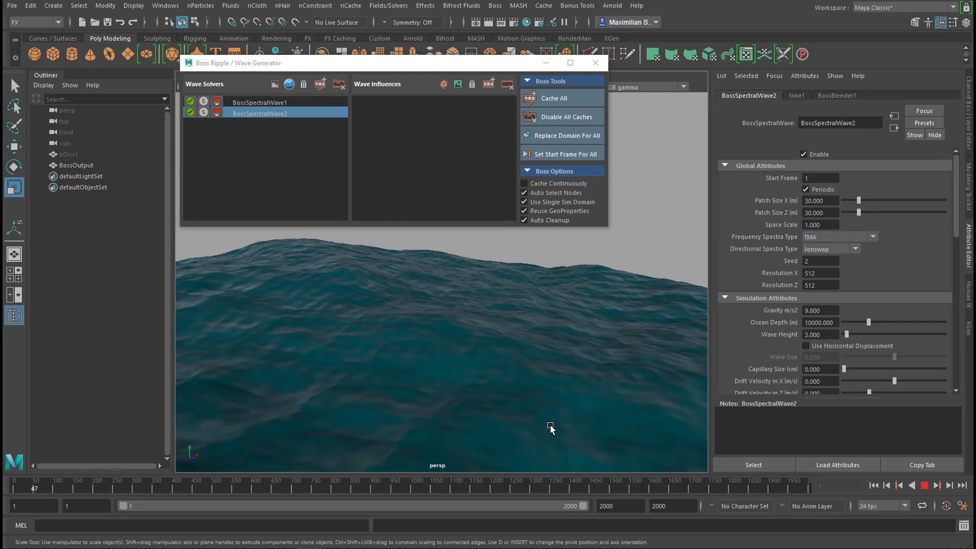
right_click_drag(555, 418, 567, 420, "alt")
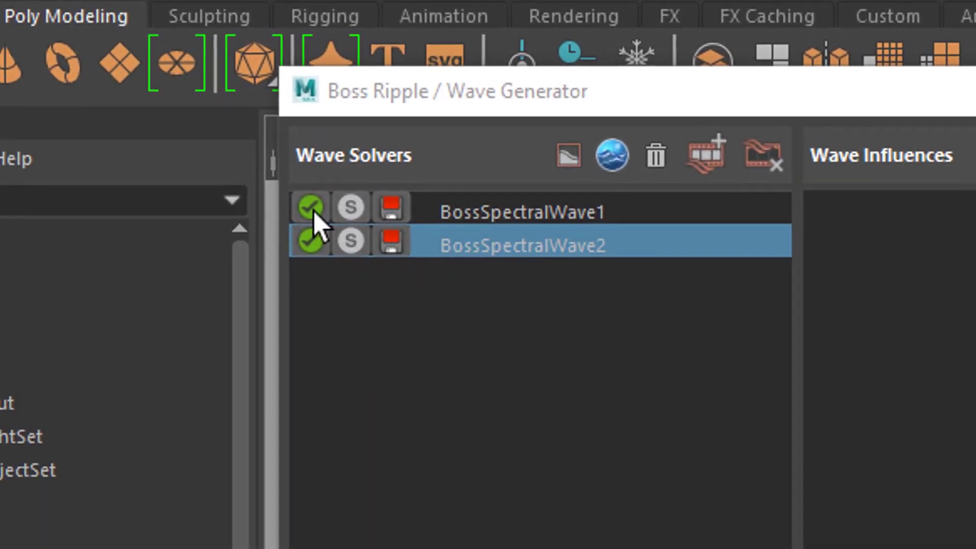
- Compare the two spectral waves by disabling the first and soloing the second, and restore both
left_click(320, 252)
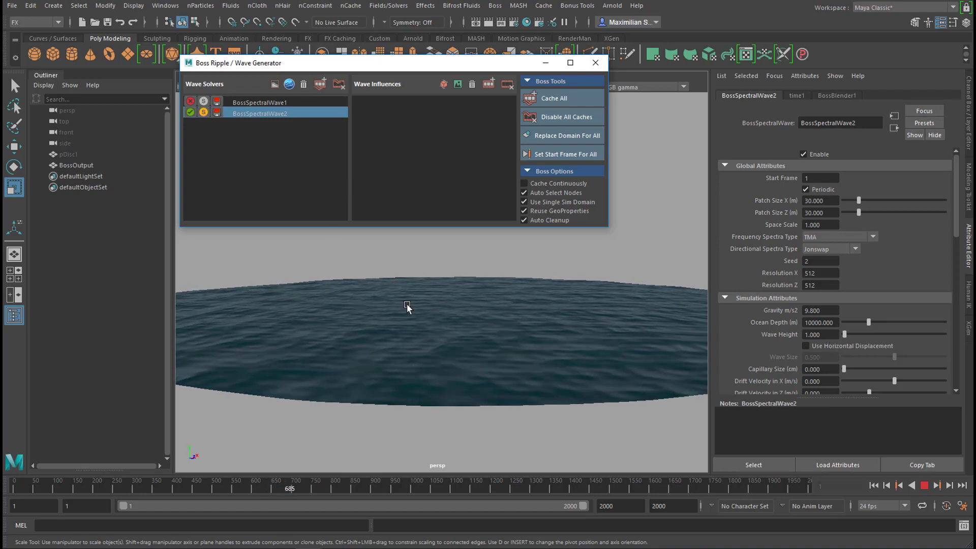
left_click_drag(407, 304, 410, 308, "alt")
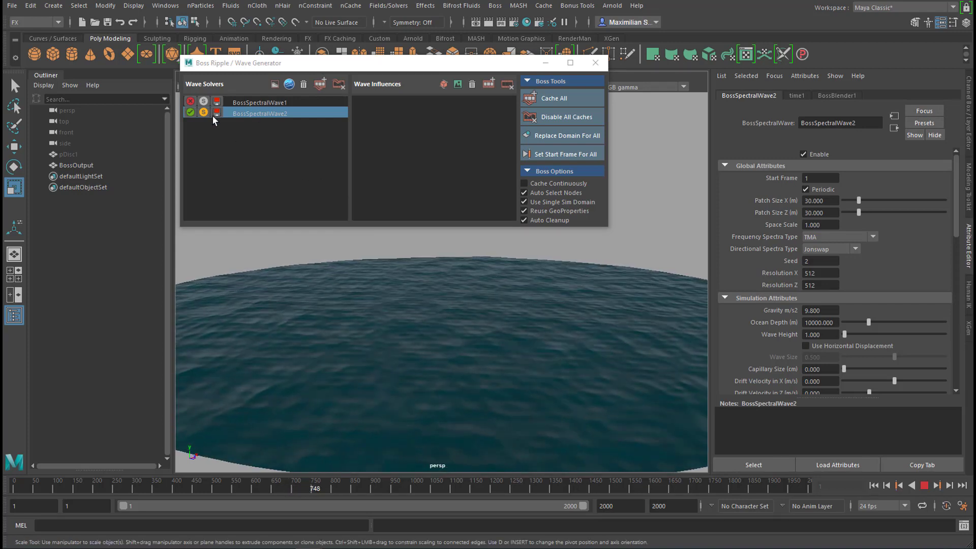
left_click(190, 100)
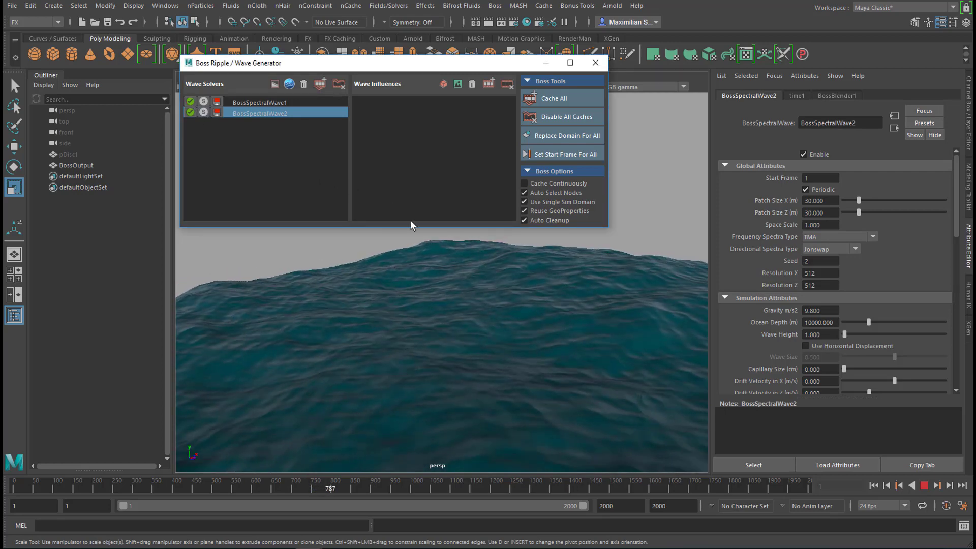
left_click_drag(439, 326, 446, 313, "alt")
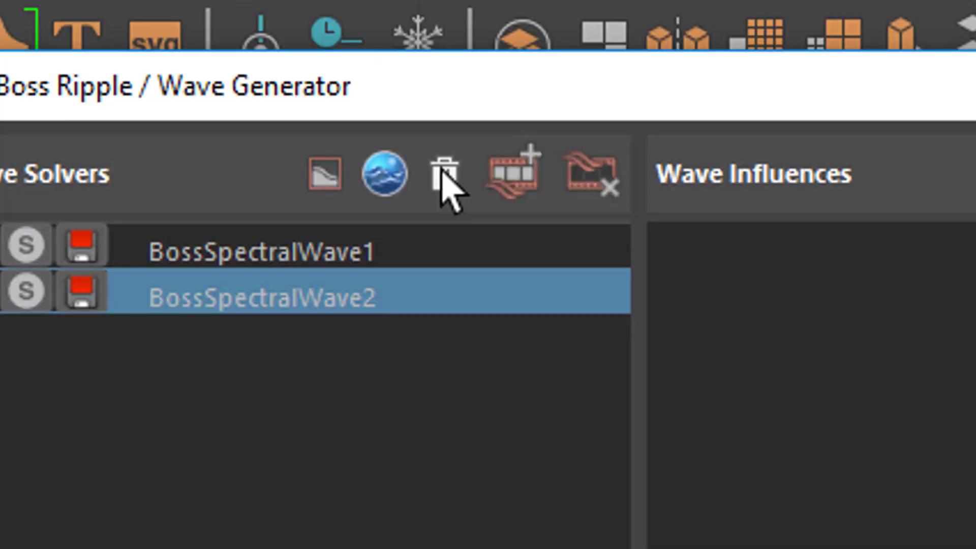
- Delete the second spectral wave solver from the Boss wave solvers and stop the playback
left_click(303, 84)
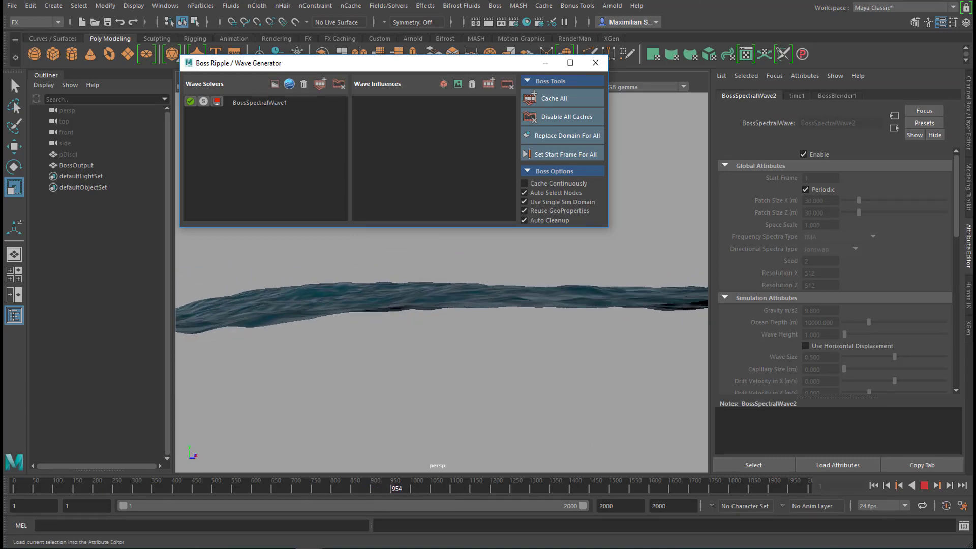
left_click(925, 488)
left_click_drag(530, 371, 529, 381, "alt")
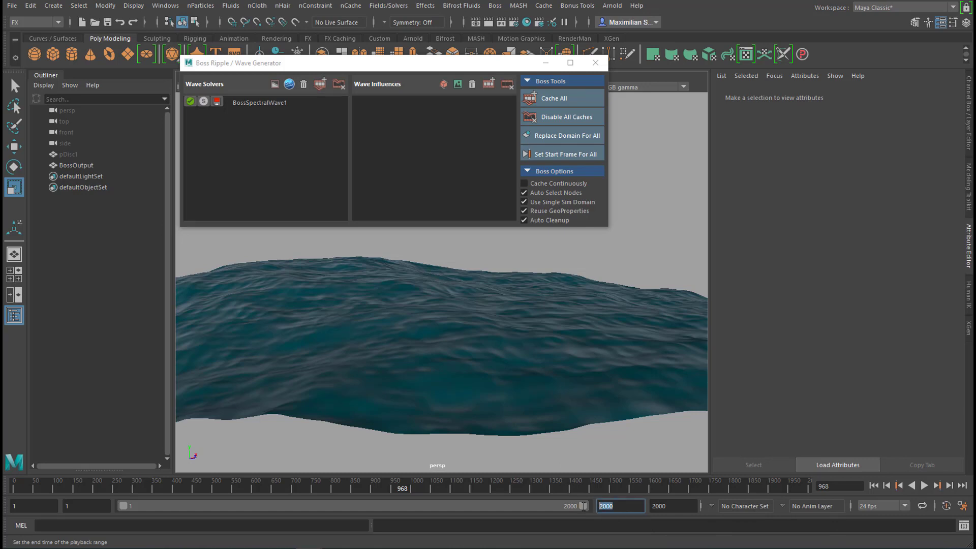
- Set the playback end time to frame 400 and cache all Boss nodes starting from the first frame
type("400")
key("Return")
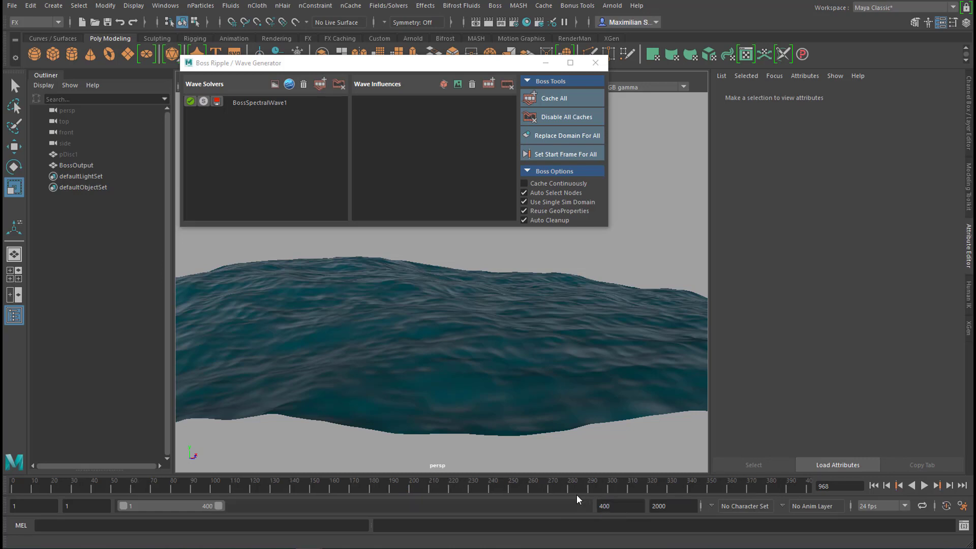
left_click(874, 486)
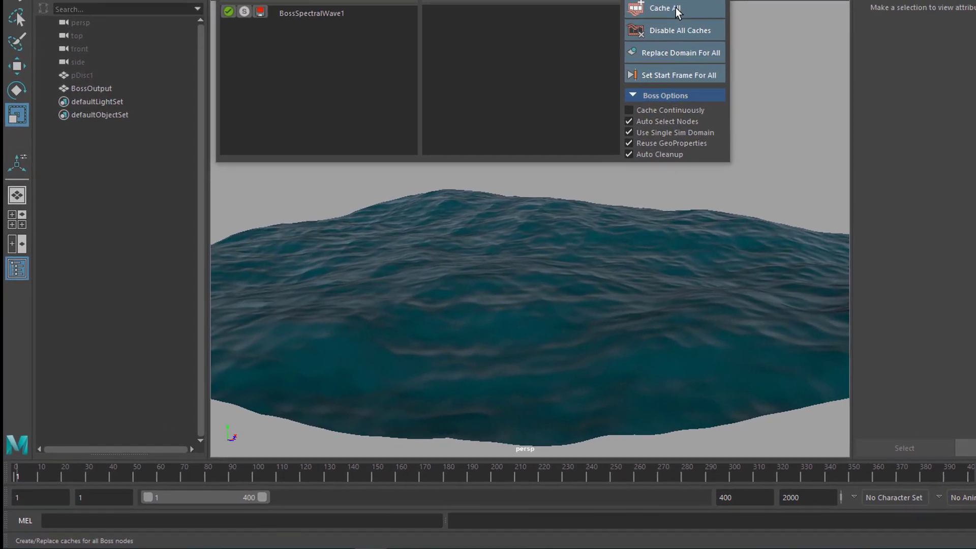
left_click(675, 9)
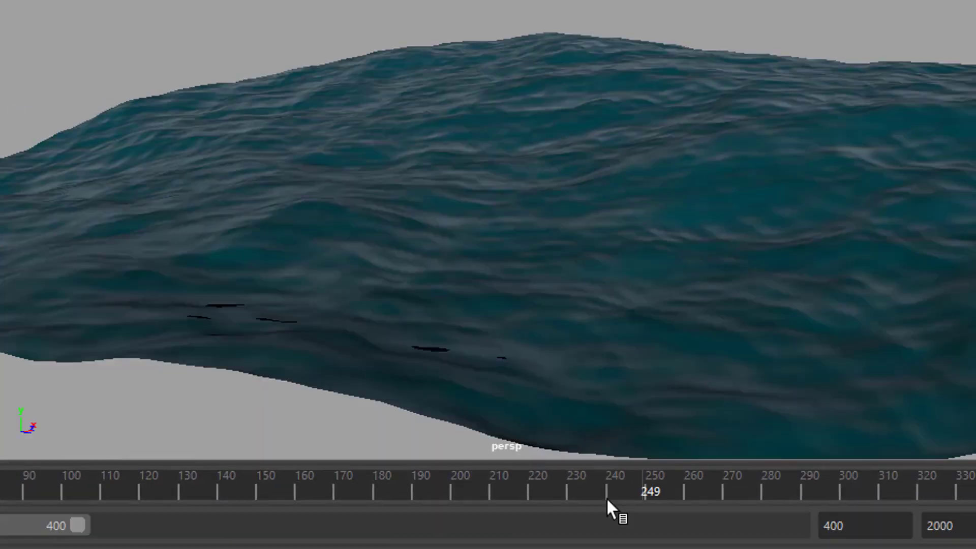
- Scrub back and forth through the timeline to check the cached ocean animation
left_click_drag(606, 498, 387, 494)
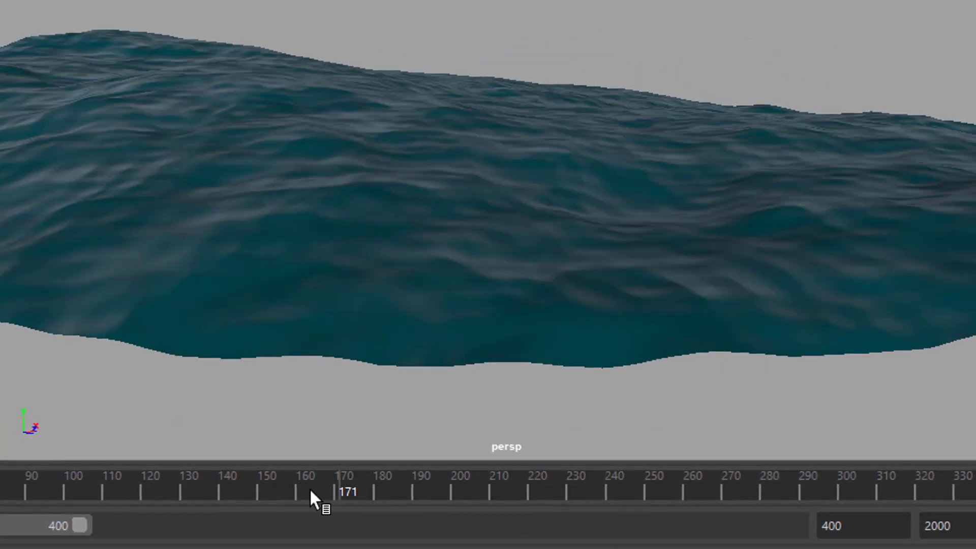
left_click_drag(310, 491, 36, 491)
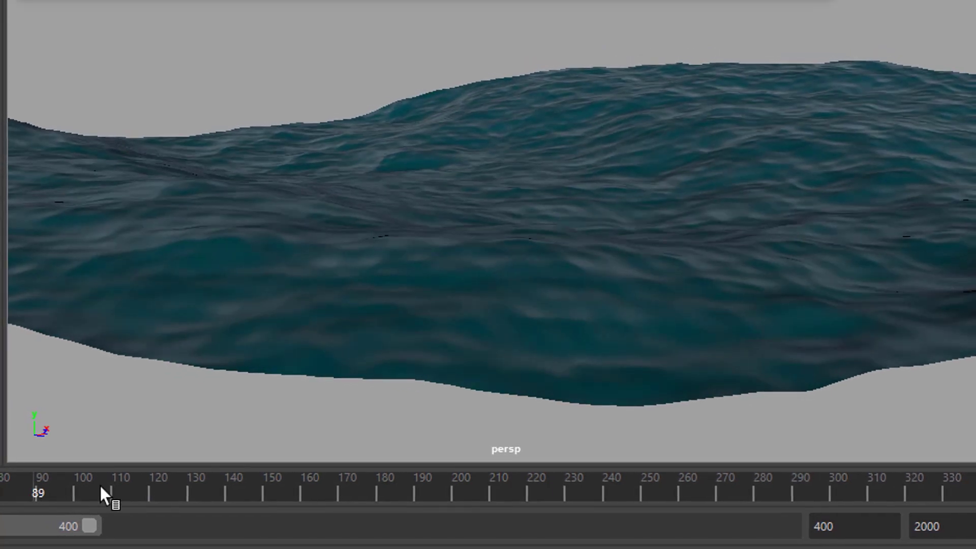
left_click_drag(100, 487, 870, 496)
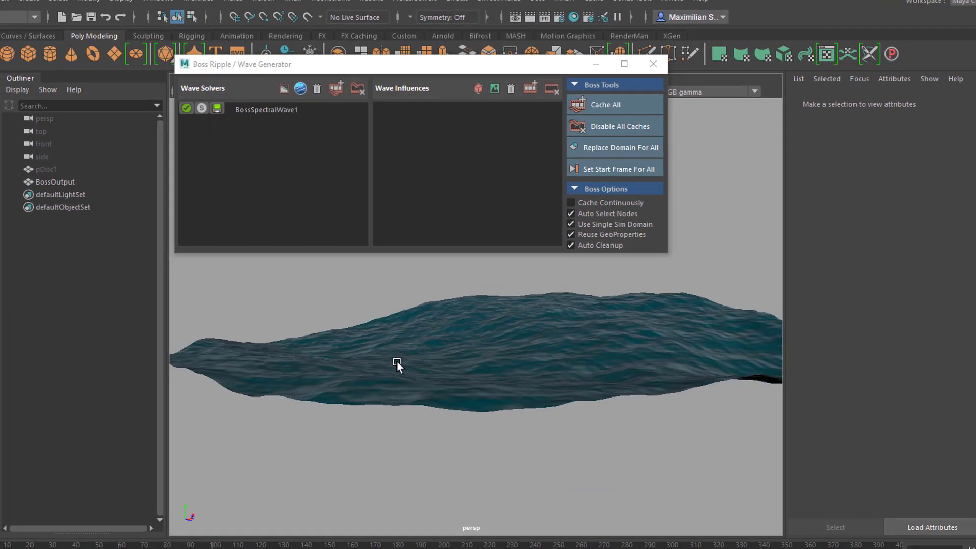
right_click_drag(397, 361, 531, 343, "alt")
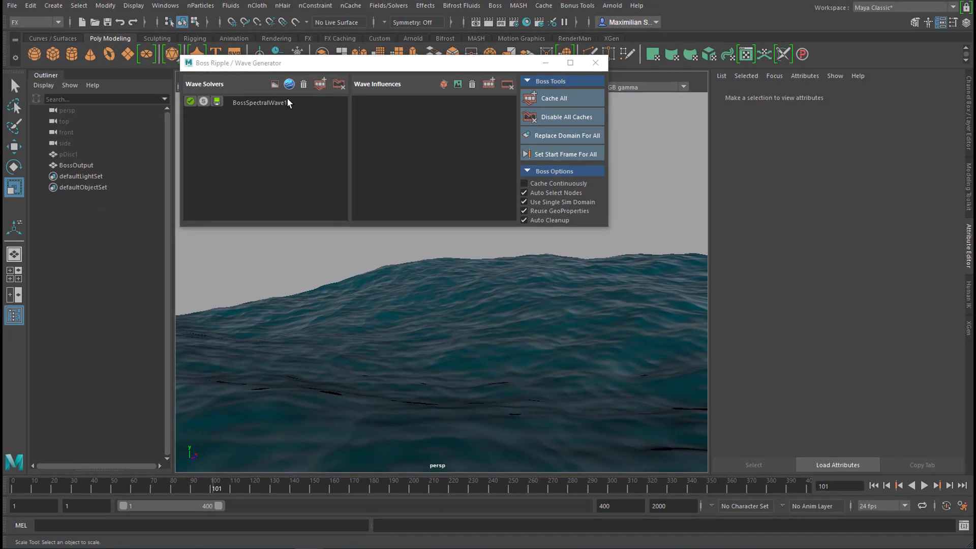
- Add a Boss wave solver with Start Frame 1 to the BossOutput ocean mesh and close the Boss Ripple / Wave Generator
left_click(453, 317)
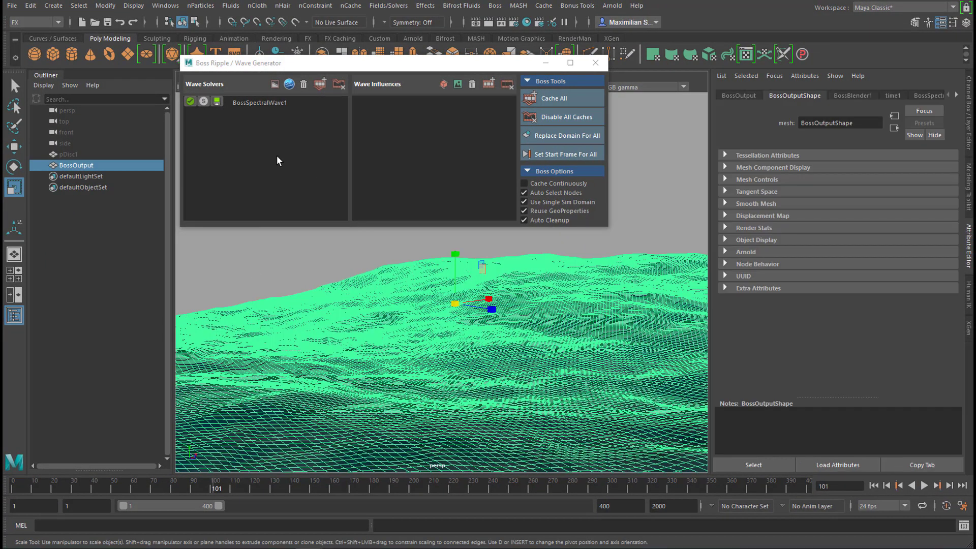
left_click(273, 84)
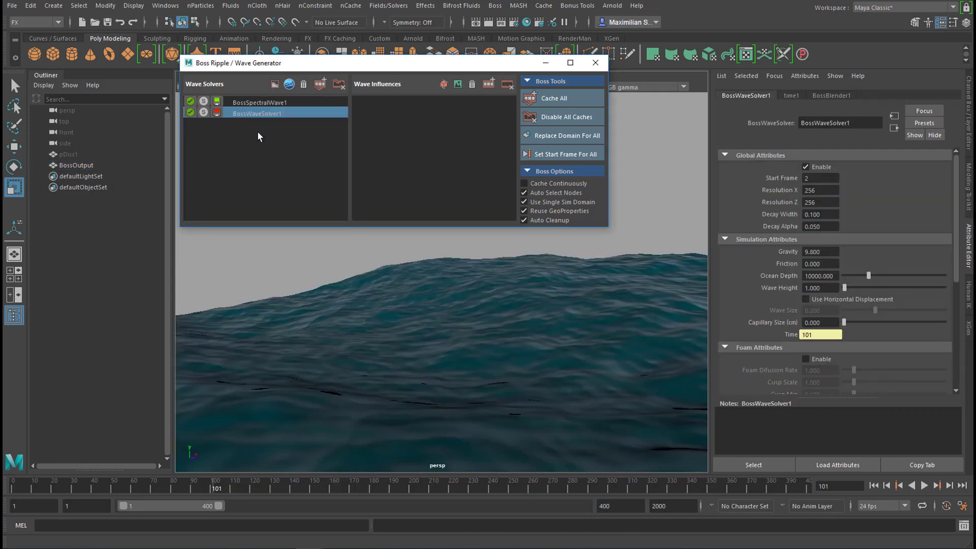
left_click(259, 133)
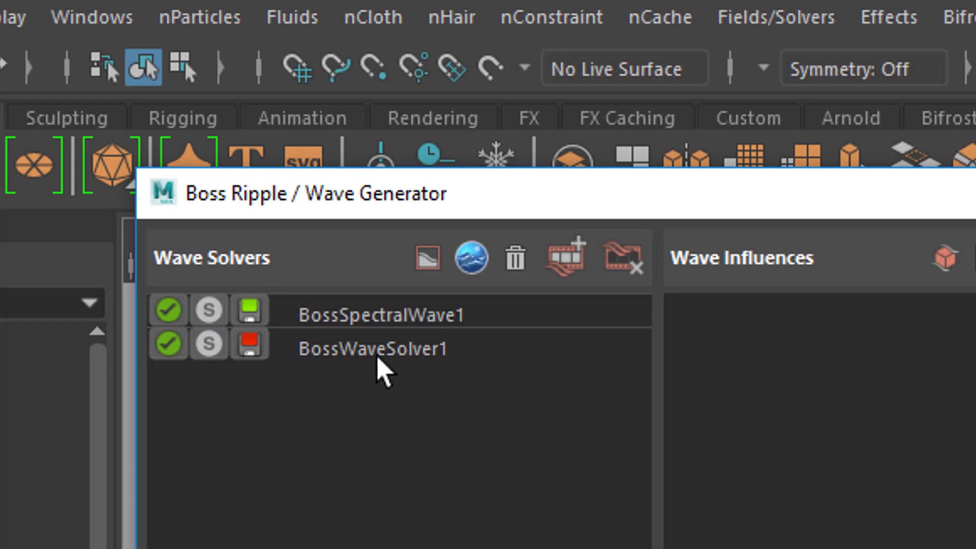
left_click(400, 354)
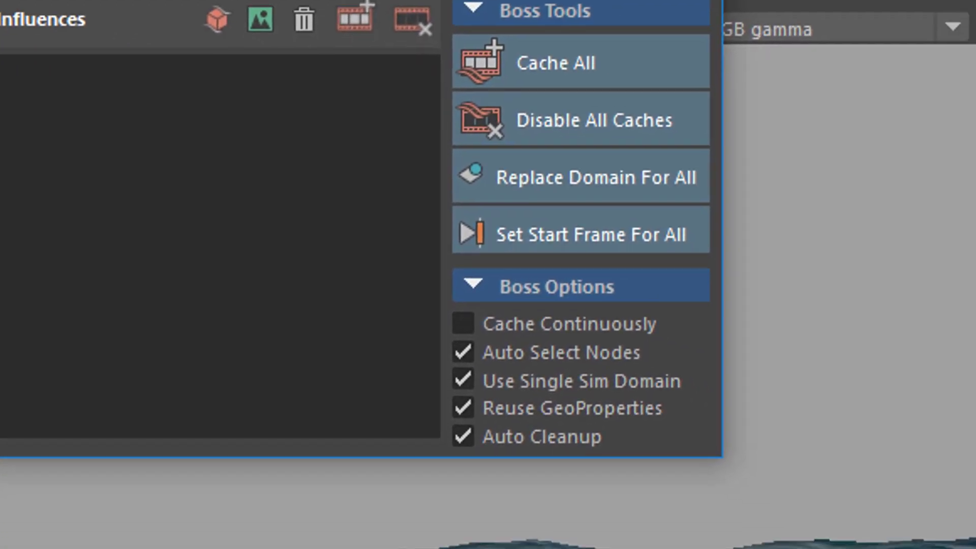
scroll(846, 509, "down", 3)
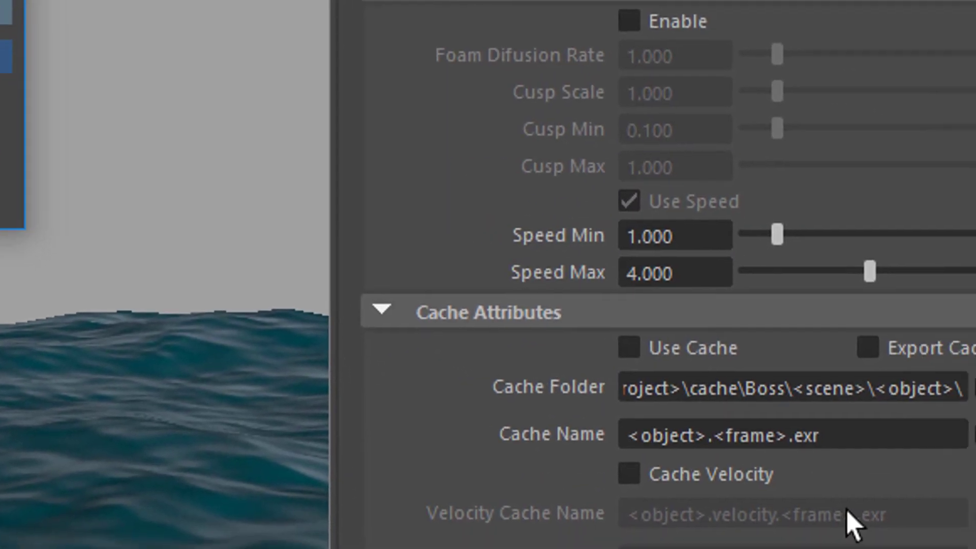
scroll(771, 449, "up", 6)
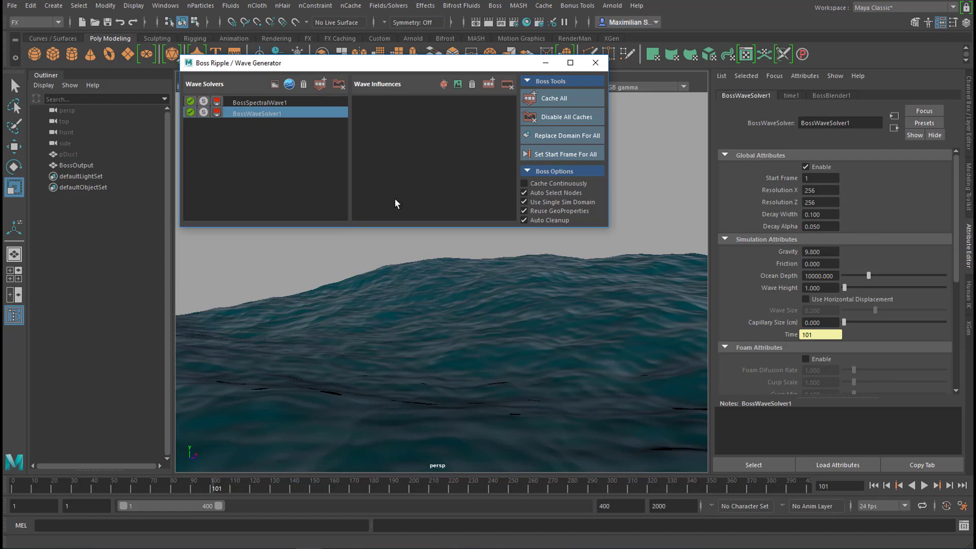
left_click(598, 65)
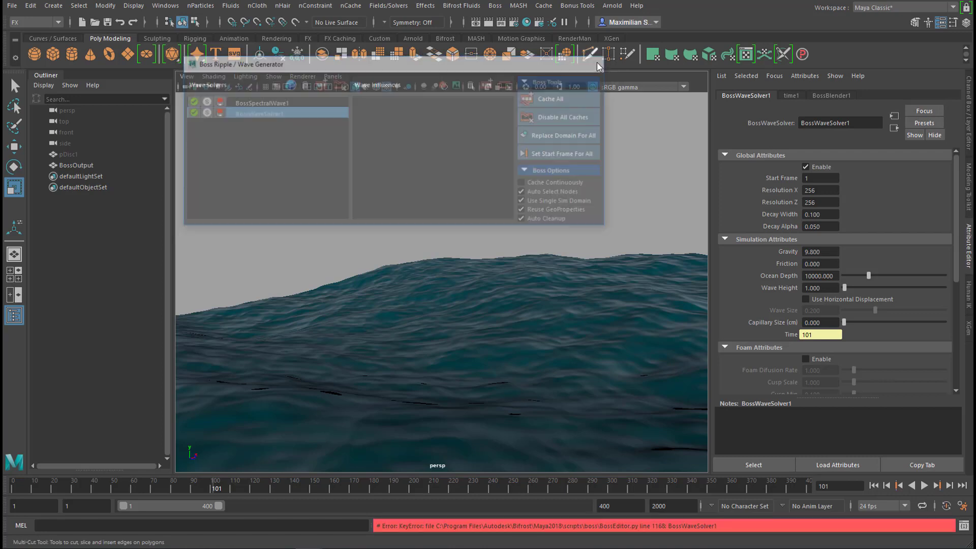
- Create a polygon cube and hide the BossOutput ocean mesh
right_click_drag(577, 289, 236, 321, "alt")
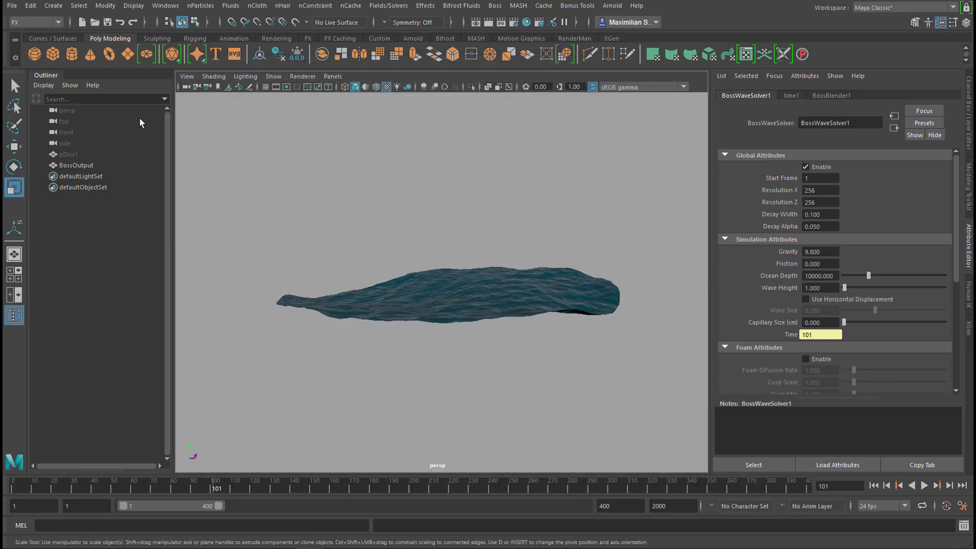
left_click(53, 54)
left_click(542, 298)
key("w")
key("h")
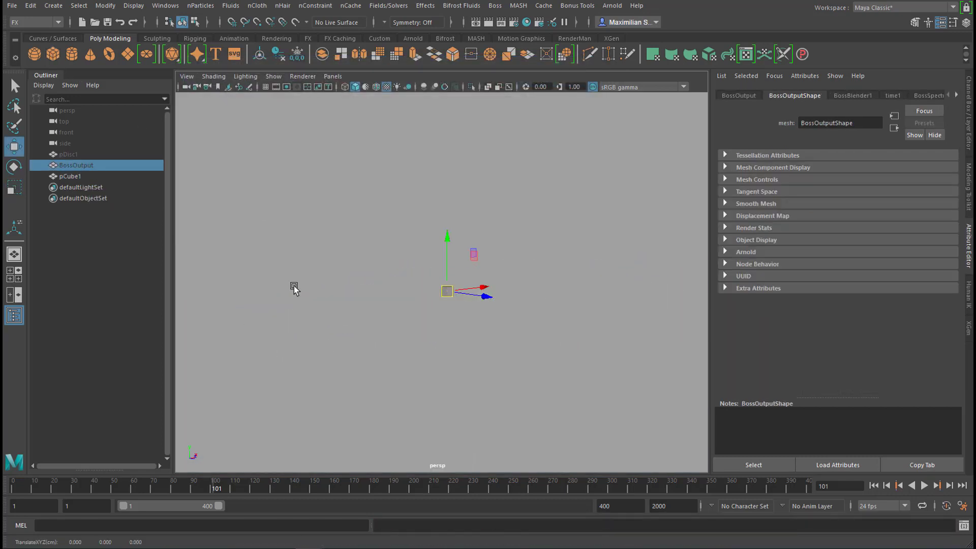
- Scale the cube into a long, flat box for the boat's hull
left_click(70, 176)
key("f")
key("r")
left_click_drag(441, 233, 523, 258)
- Extrude the hull's top face into a smaller footprint and extrude that upward by about 0.247 to form the cabin
right_click_drag(501, 221, 501, 256)
left_click(432, 268)
key("ctrl+e")
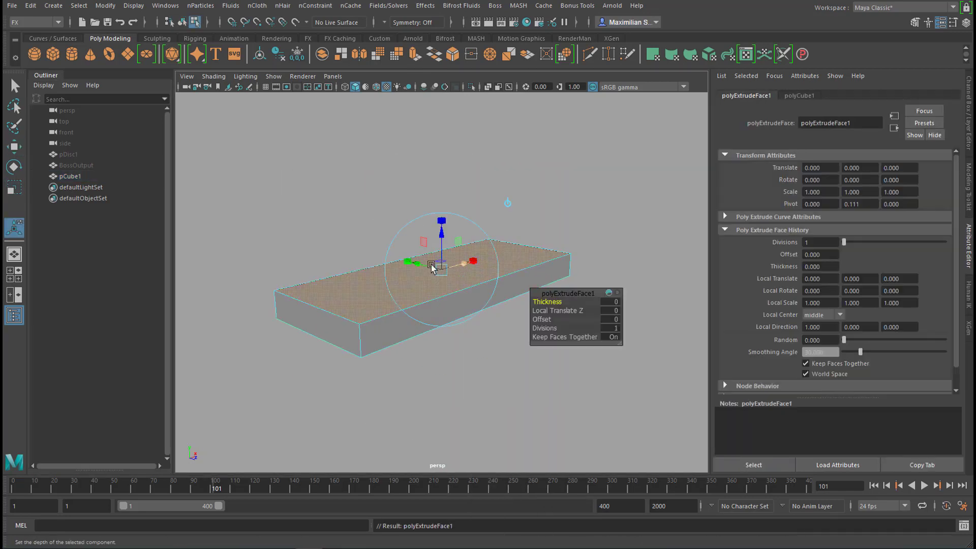
left_click_drag(408, 261, 413, 263)
left_click_drag(473, 261, 452, 266)
left_click_drag(464, 263, 487, 258)
key("ctrl+e")
left_click_drag(464, 227, 466, 198)
- Scale the vertices at the hull's front end narrower to taper the bow
left_click_drag(458, 358, 382, 335, "alt")
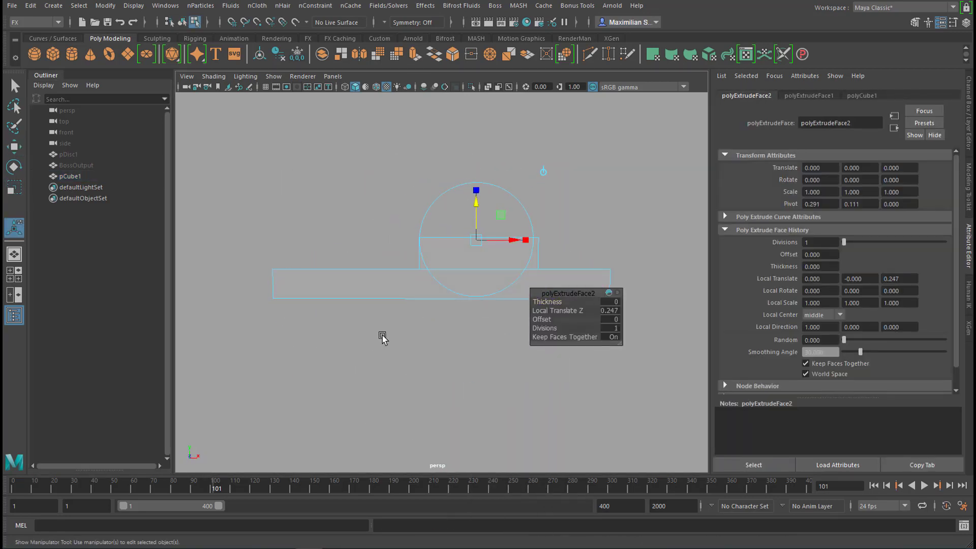
middle_click_drag(382, 336, 311, 297, "alt")
right_click_drag(516, 220, 464, 221)
left_click_drag(514, 208, 565, 285)
left_click_drag(630, 320, 551, 357, "alt")
key("r")
left_click_drag(424, 310, 430, 310)
- Narrow the front end of the cabin by scaling its vertices
left_click_drag(437, 346, 524, 302, "alt")
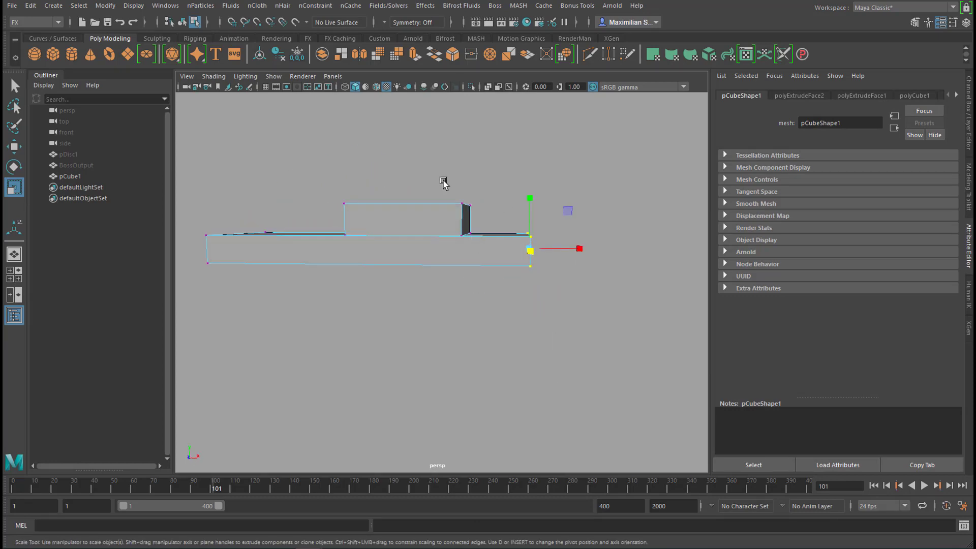
left_click_drag(444, 181, 499, 243)
left_click_drag(504, 300, 427, 331, "alt")
left_click_drag(415, 239, 422, 238)
left_click_drag(427, 315, 499, 295, "alt")
- Assign a new aiStandardSurface material to the boat and give it a light orange-tan base color
right_click_drag(375, 220, 364, 501)
left_click(229, 265)
left_click(300, 353)
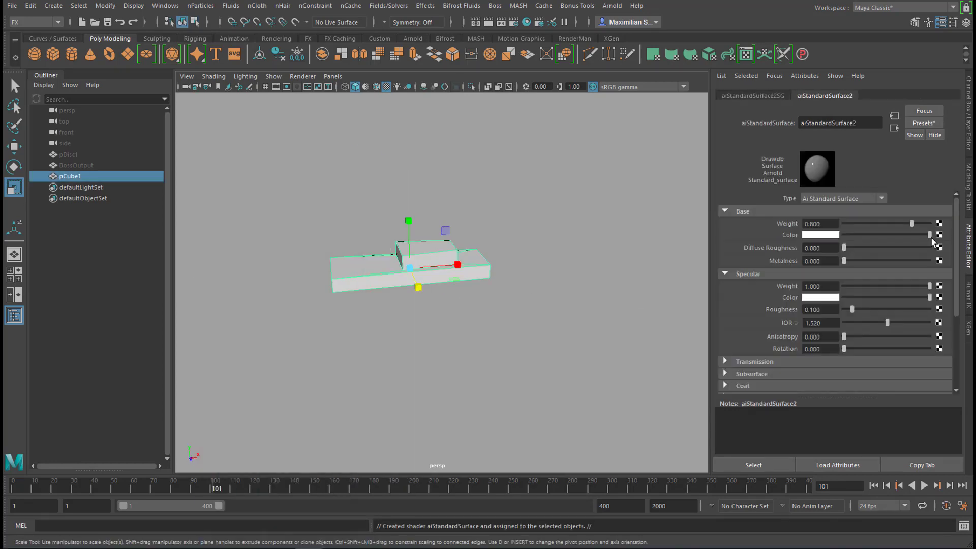
left_click(821, 235)
left_click(913, 254)
- Unhide the BossOutput ocean mesh, and slightly enlarge the boat and lower it about 0.439 cm into the water
left_click(76, 165)
key("shift+h")
left_click(72, 177)
left_click_drag(523, 330, 395, 373, "alt")
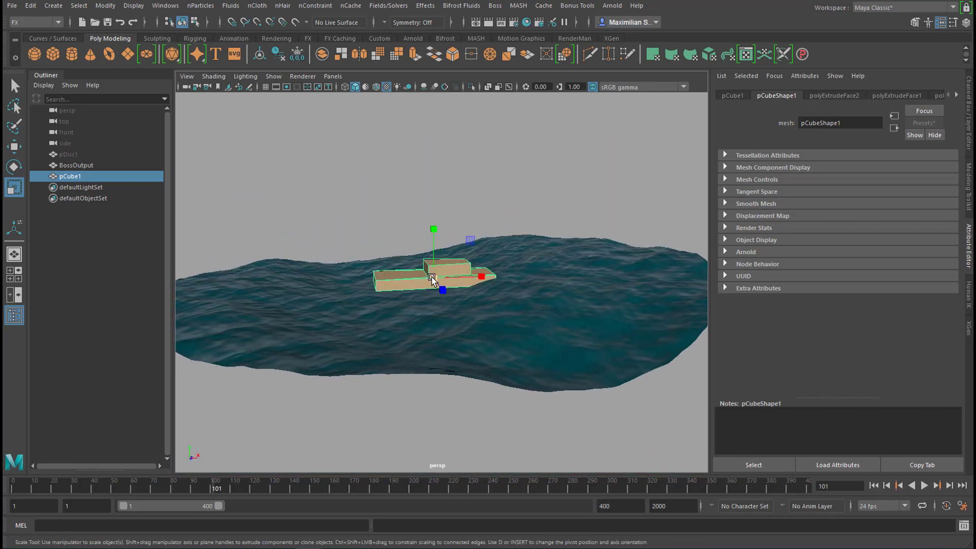
left_click_drag(432, 280, 435, 236)
key("w")
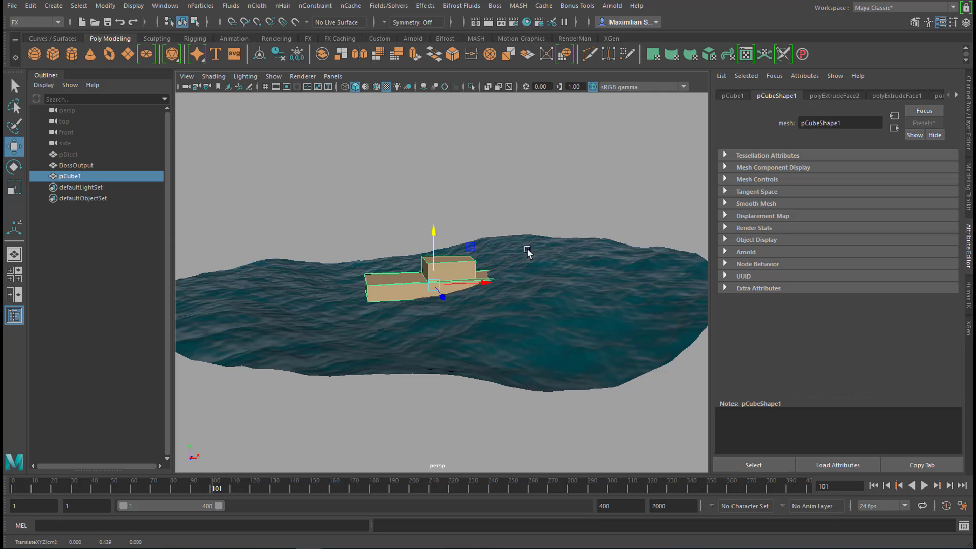
- Add the selected boat as a geometry influence on the wave solver in the Boss Editor
left_click(494, 6)
left_click(524, 23)
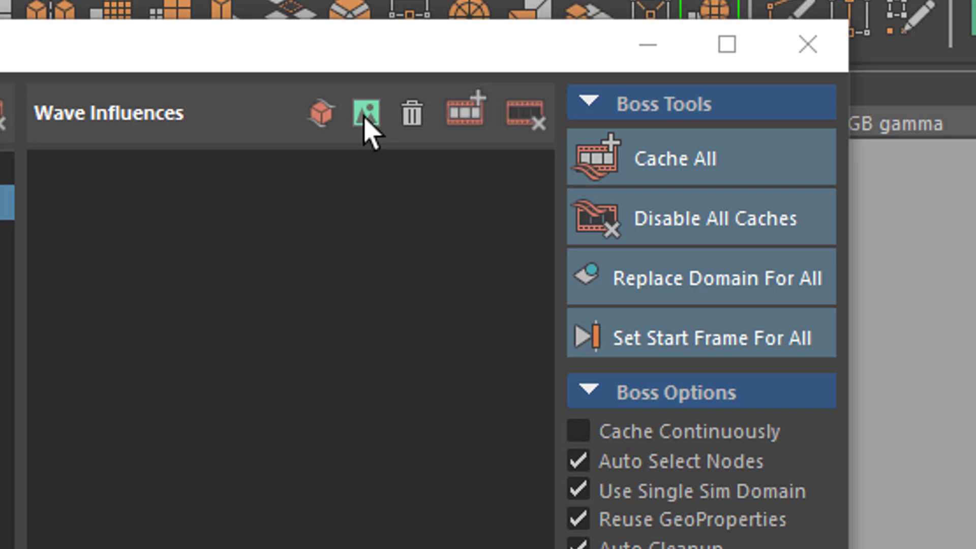
left_click(322, 121)
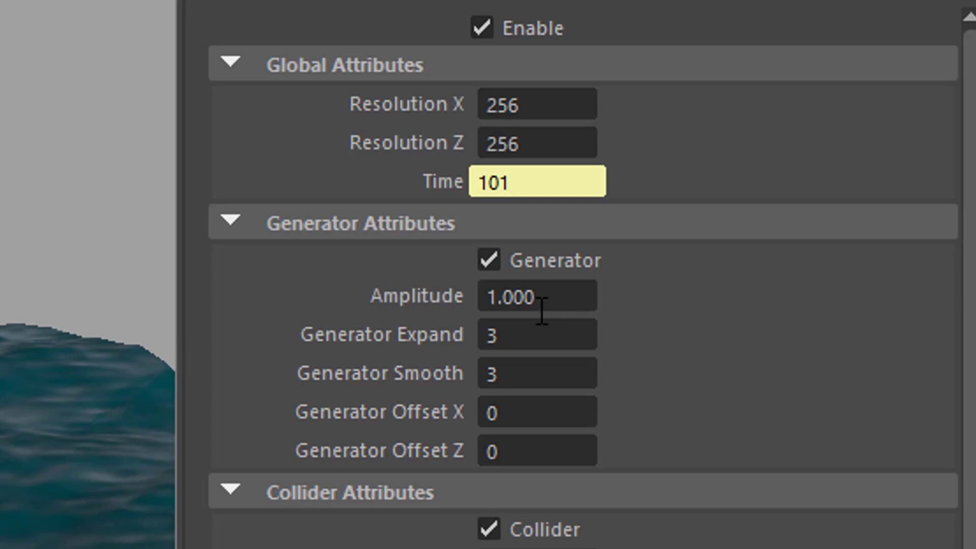
- Set the generator amplitude of the boat's wave influence to 12
left_click_drag(540, 305, 437, 285)
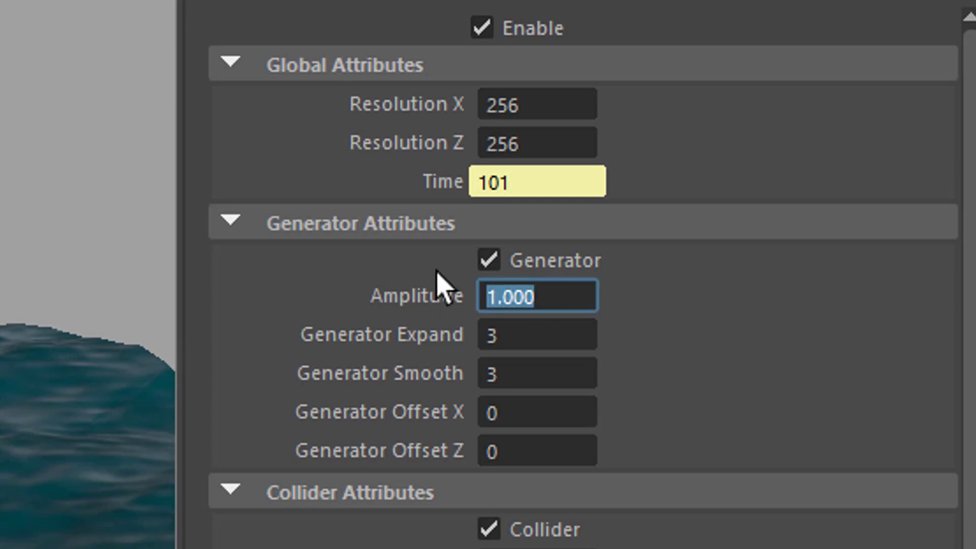
type("12")
key("Return")
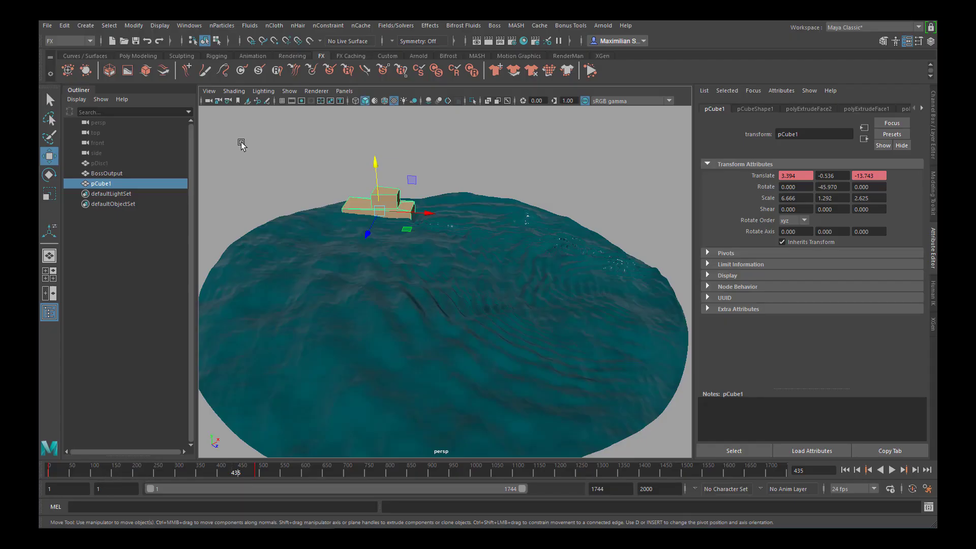
- Delete the boat's animation channels so its keyed translation is removed
left_click(64, 25)
mouse_move(94, 146)
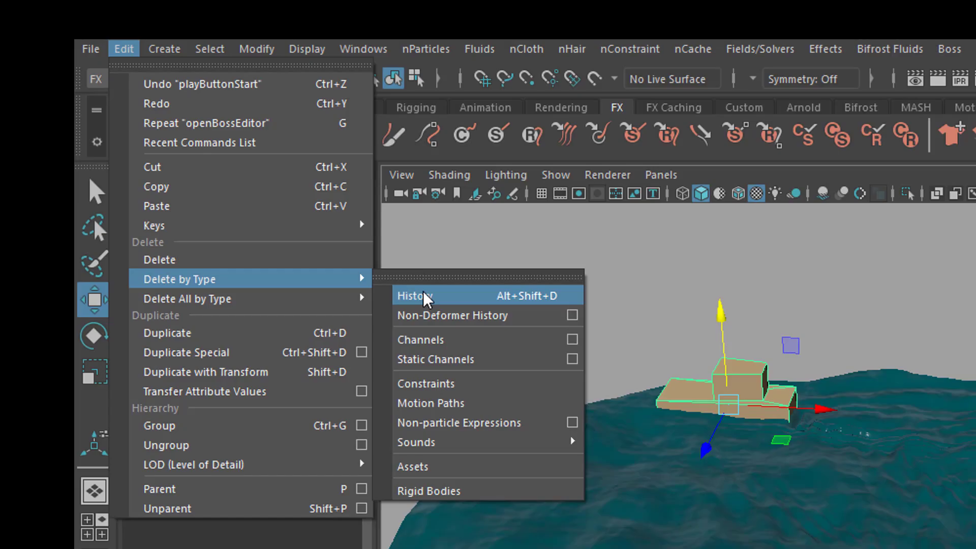
left_click(215, 175)
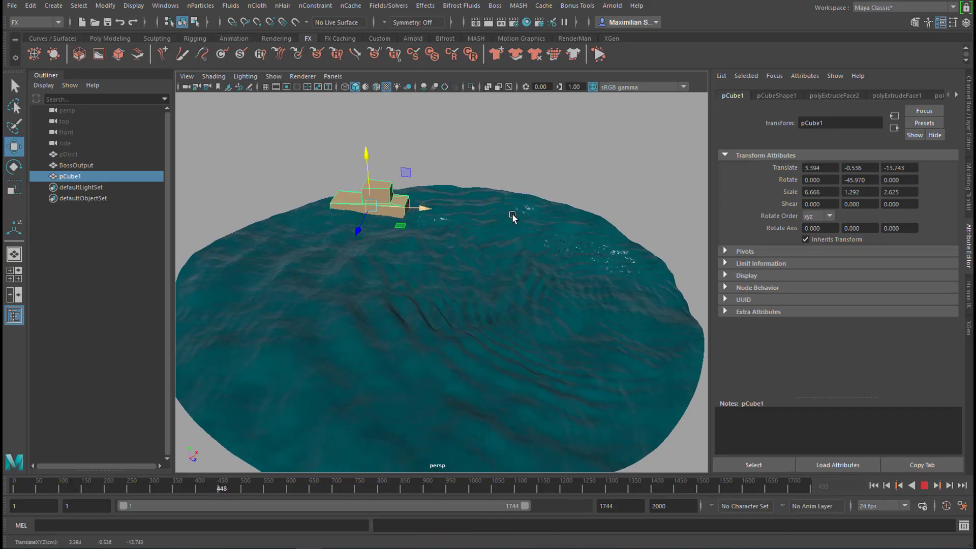
- Move the boat across the ocean surface while the simulation plays to generate interactive waves, ending past the water's far edge
left_click_drag(425, 208, 578, 229)
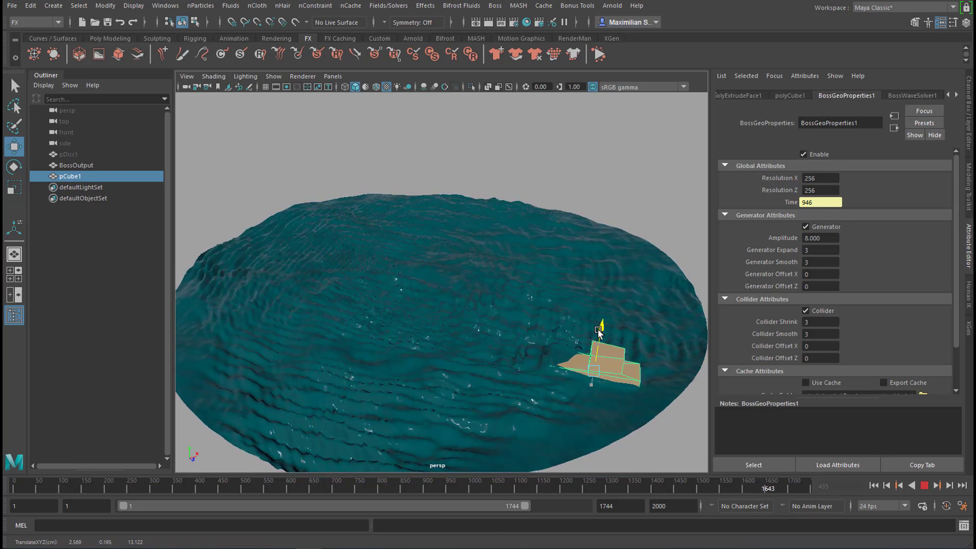
left_click_drag(649, 383, 68, 338)
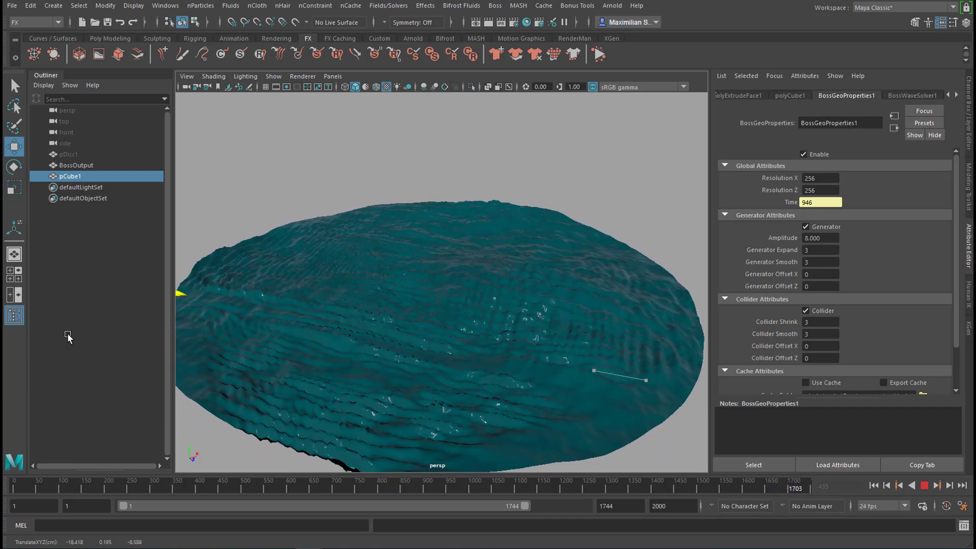